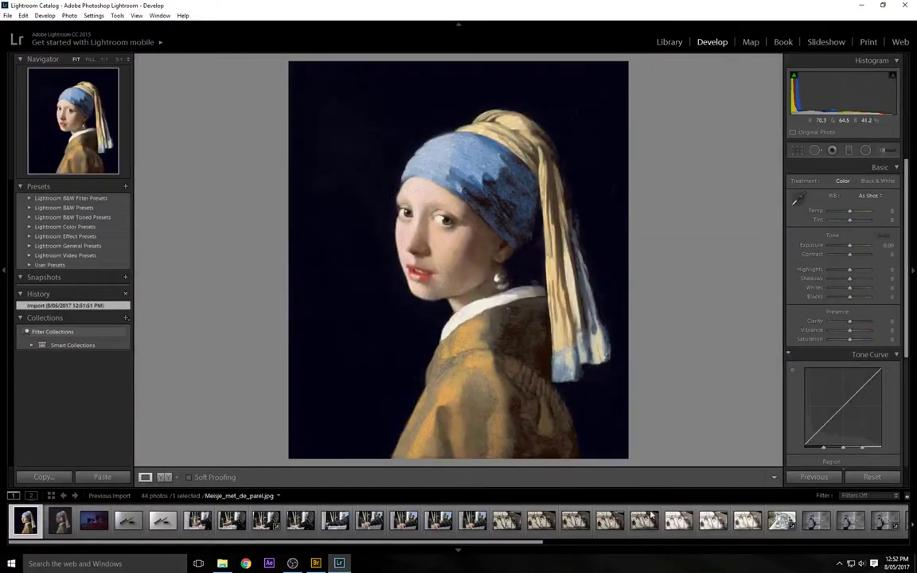
Step: Step through the filmstrip past the motorway and crossing-button shots to the stairway group photo
{"action": "left_click", "coordinate": [778, 521]}
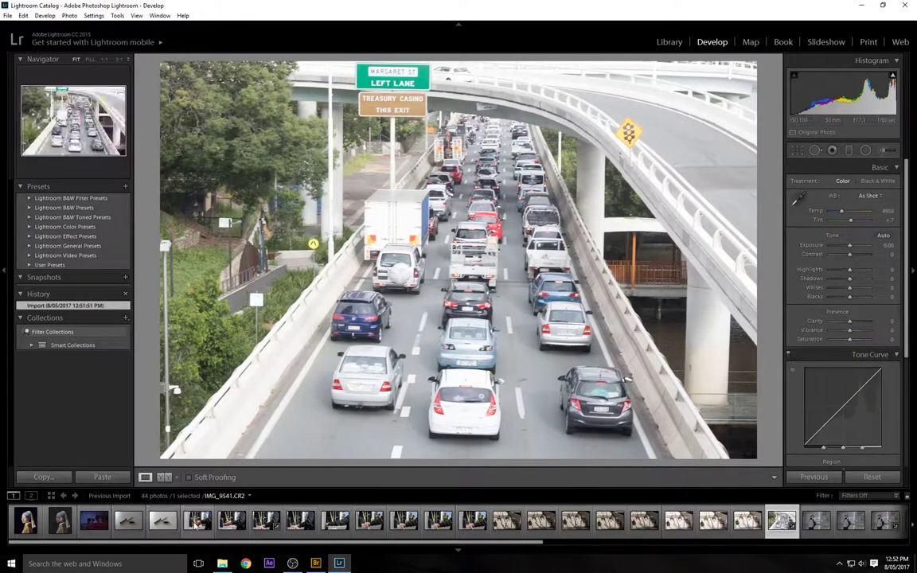
{"action": "left_click", "coordinate": [198, 521]}
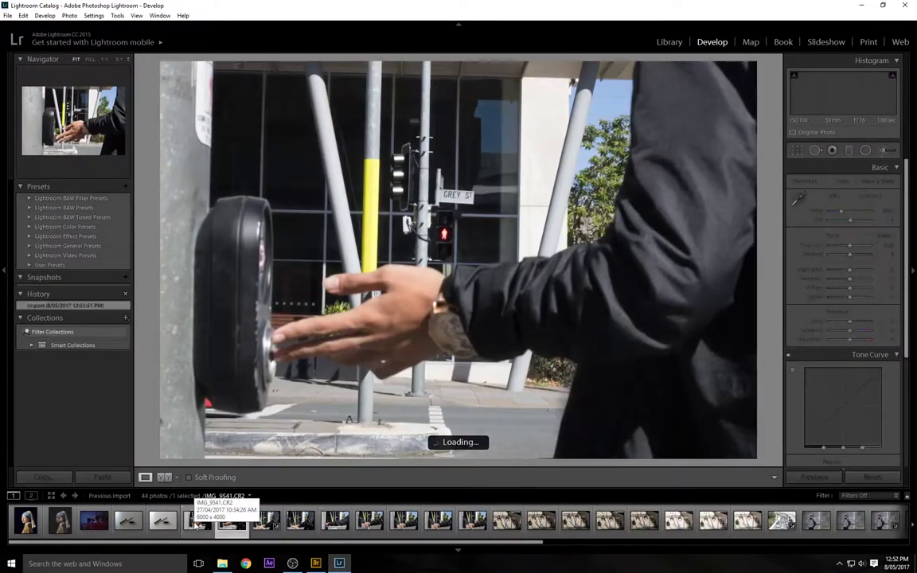
{"action": "key", "text": "Right"}
{"action": "key", "text": "Right"}
{"action": "key", "text": "Right"}
{"action": "key", "text": "Right"}
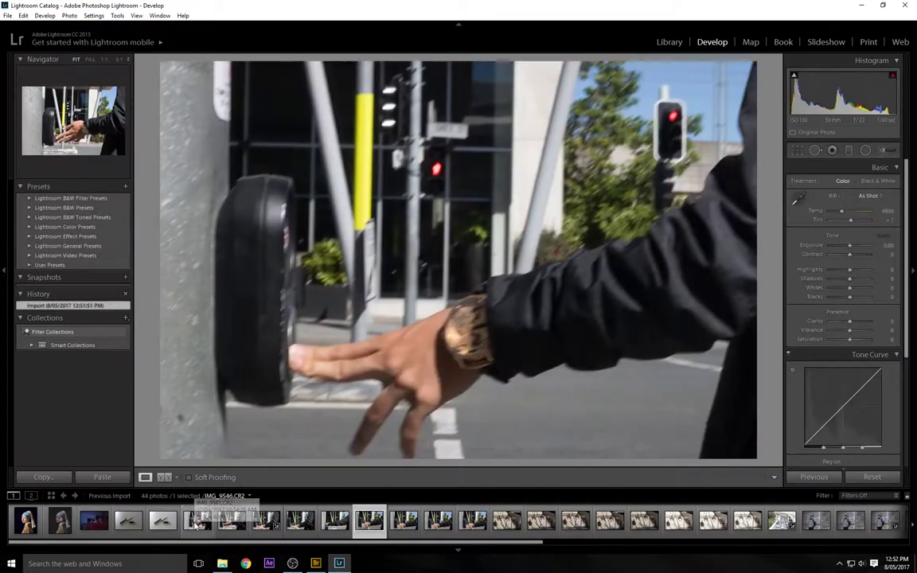
{"action": "key", "text": "Right"}
{"action": "key", "text": "Right"}
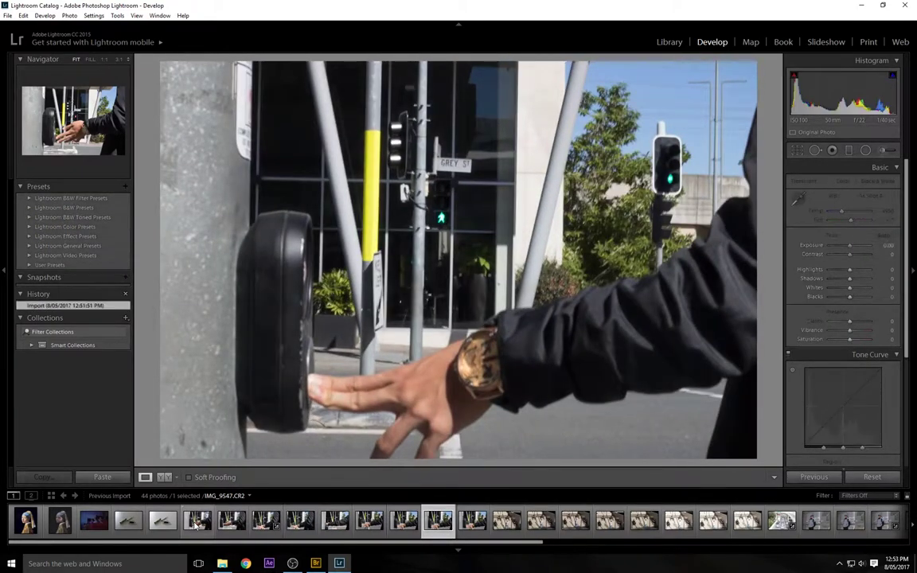
{"action": "key", "text": "Right"}
{"action": "key", "text": "Right"}
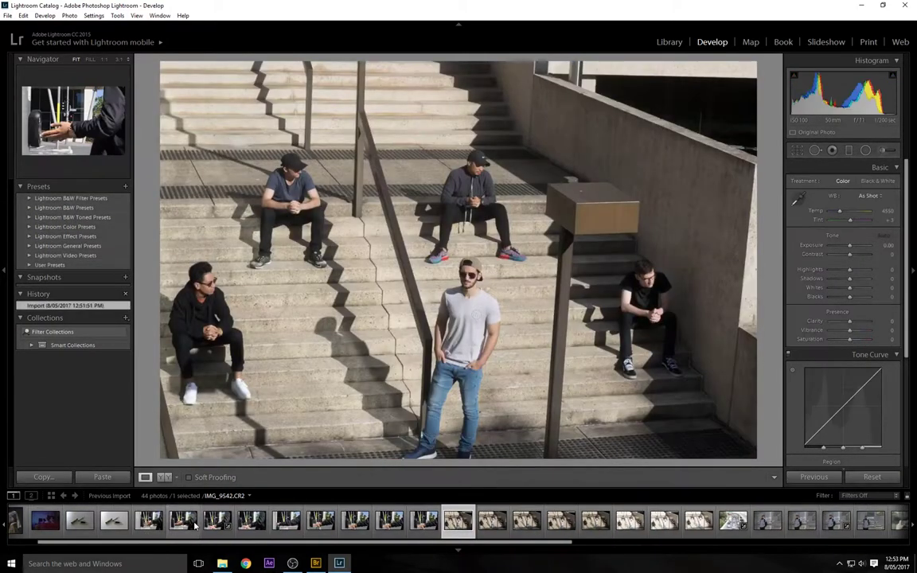
{"action": "key", "text": "Right"}
{"action": "key", "text": "Right"}
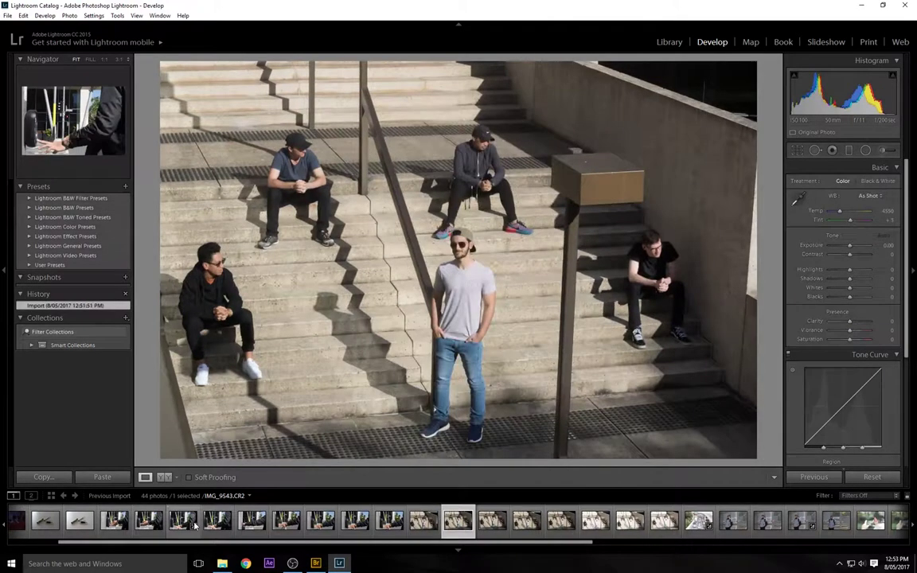
{"action": "key", "text": "Right"}
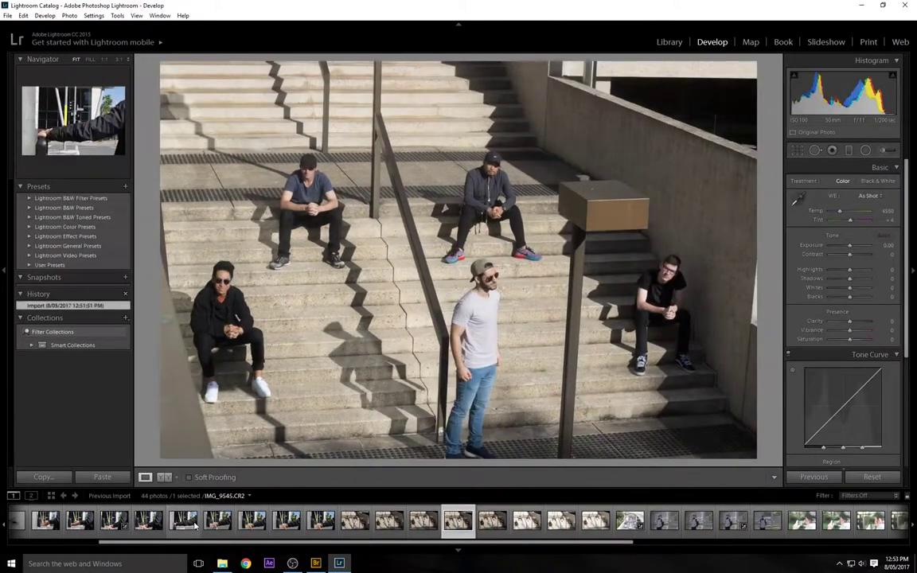
{"action": "key", "text": "Right"}
{"action": "key", "text": "Right"}
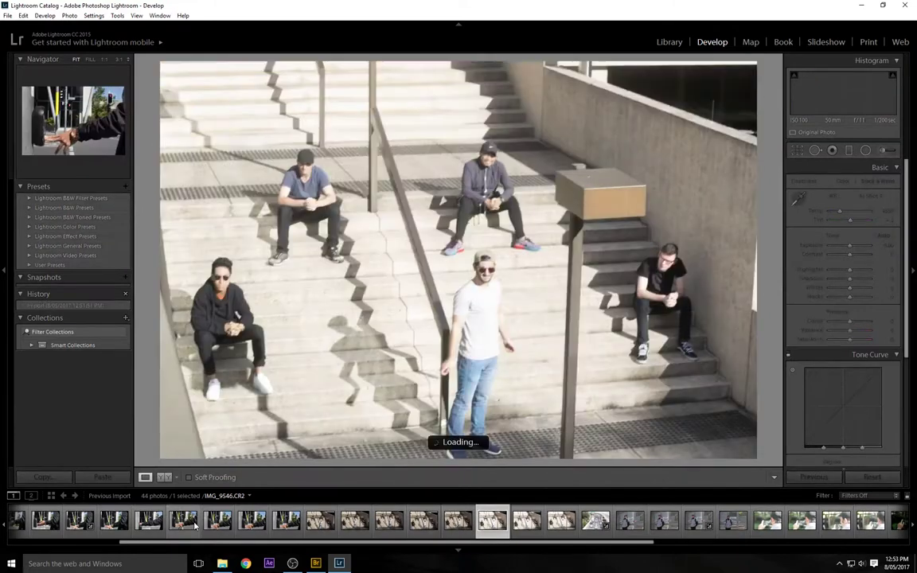
{"action": "key", "text": "Right"}
{"action": "key", "text": "Right"}
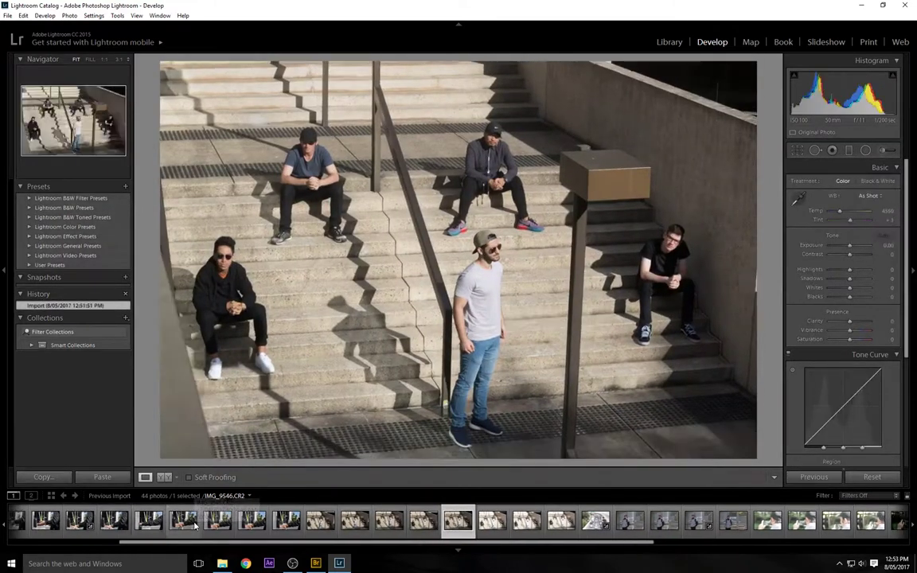
{"action": "key", "text": "Right"}
{"action": "key", "text": "Right"}
{"action": "key", "text": "Right"}
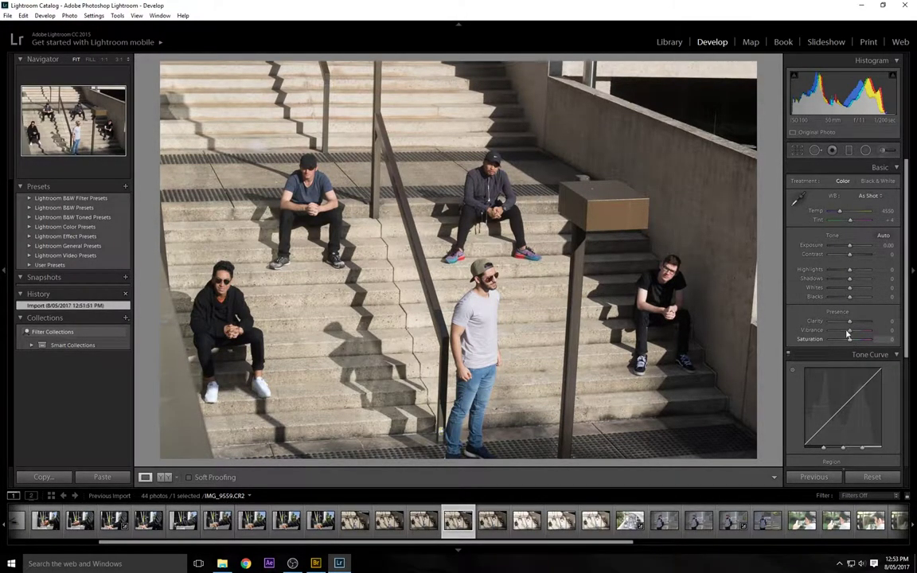
Step: Raise Shadows and Exposure in the Basic panel, compare with the original, and settle Shadows at +45
{"action": "mouse_move", "coordinate": [849, 278]}
{"action": "left_mouse_down"}
{"action": "mouse_move", "coordinate": [867, 283]}
{"action": "mouse_move", "coordinate": [796, 279]}
{"action": "mouse_move", "coordinate": [861, 283]}
{"action": "mouse_move", "coordinate": [828, 298]}
{"action": "mouse_move", "coordinate": [859, 294]}
{"action": "left_mouse_up"}
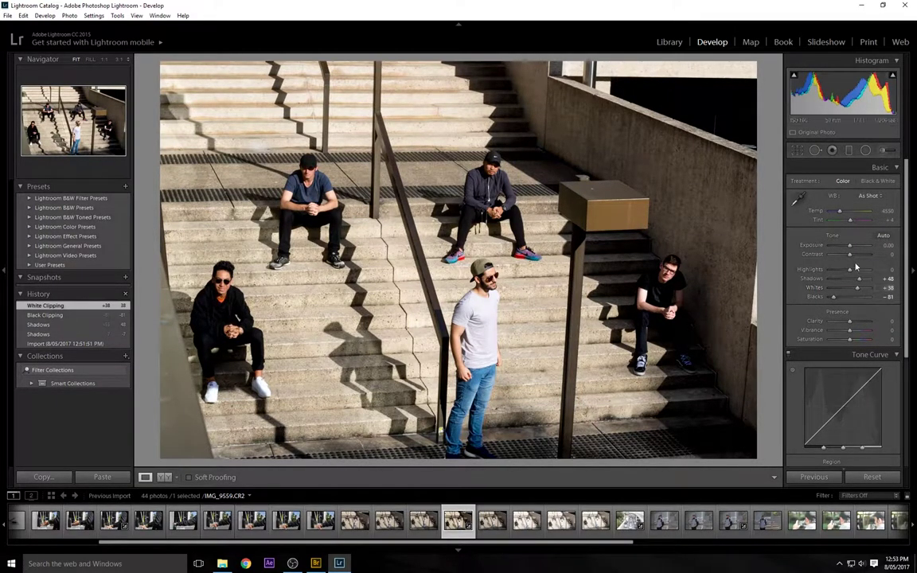
{"action": "left_click_drag", "start_coordinate": [851, 246], "coordinate": [851, 248]}
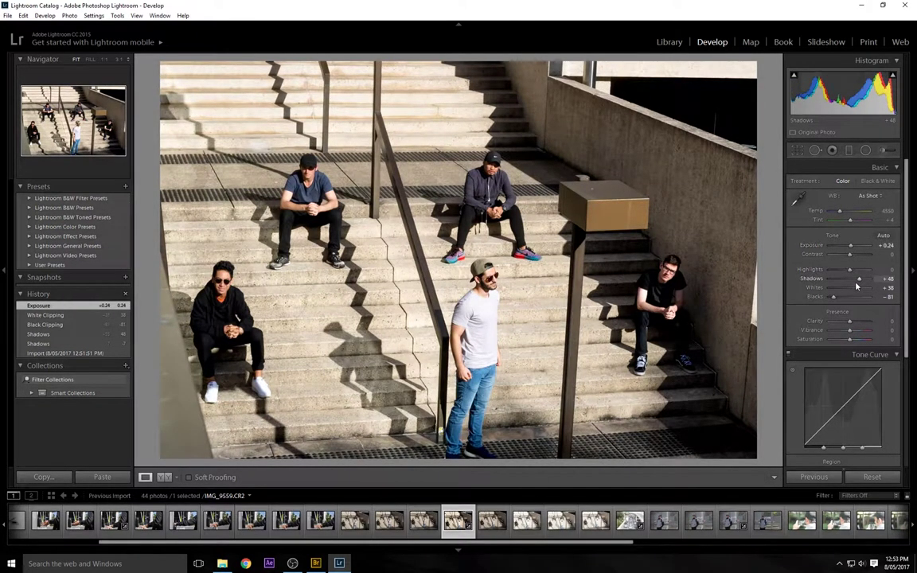
{"action": "key", "text": "backslash"}
{"action": "key", "text": "backslash"}
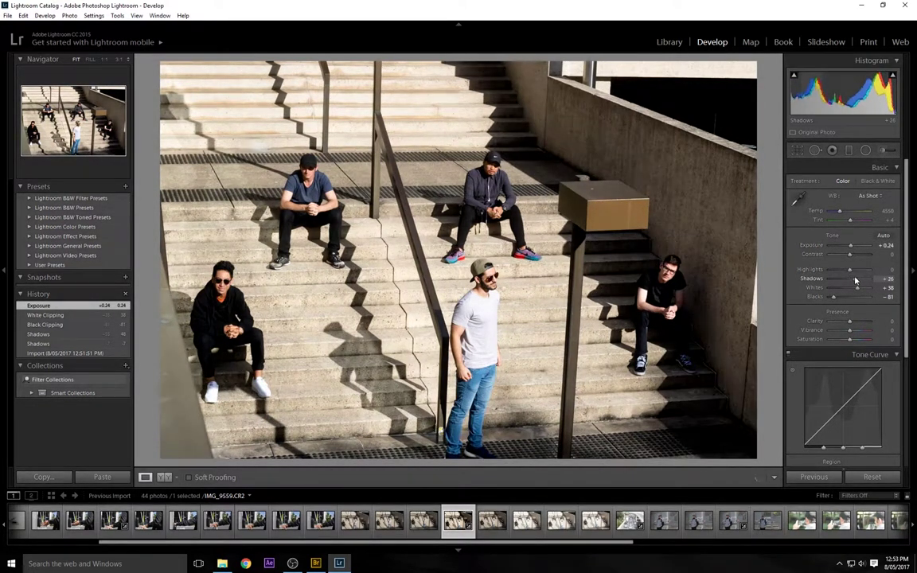
{"action": "mouse_move", "coordinate": [858, 280]}
{"action": "left_mouse_down"}
{"action": "mouse_move", "coordinate": [828, 271]}
{"action": "mouse_move", "coordinate": [854, 290]}
{"action": "left_mouse_up"}
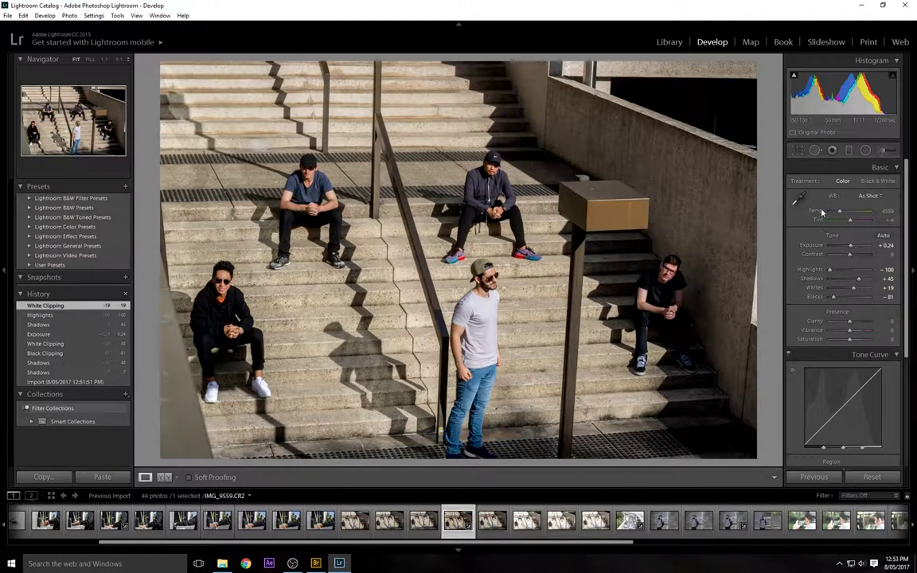
Step: Enable profile corrections in Lens Corrections > Profile, toggling them to compare the result
{"action": "left_click", "coordinate": [891, 168]}
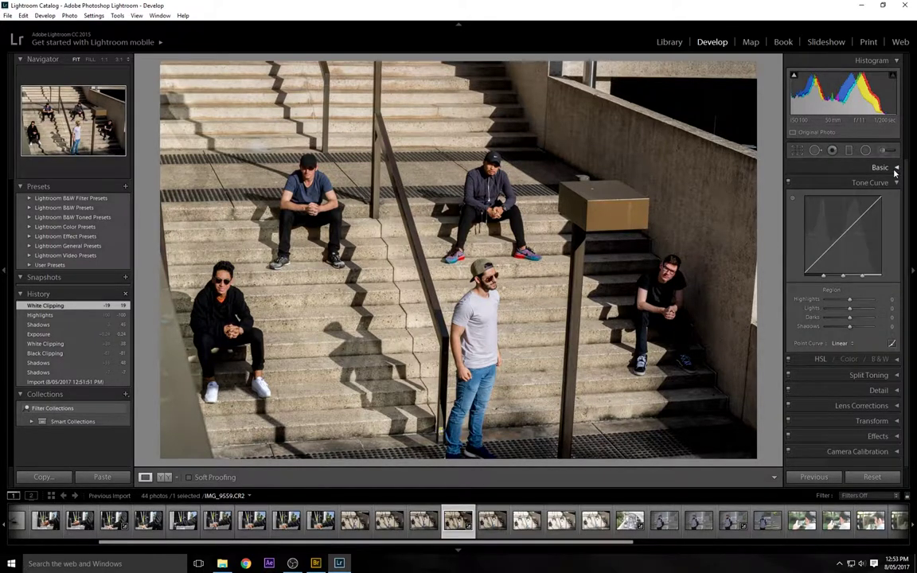
{"action": "left_click", "coordinate": [893, 406]}
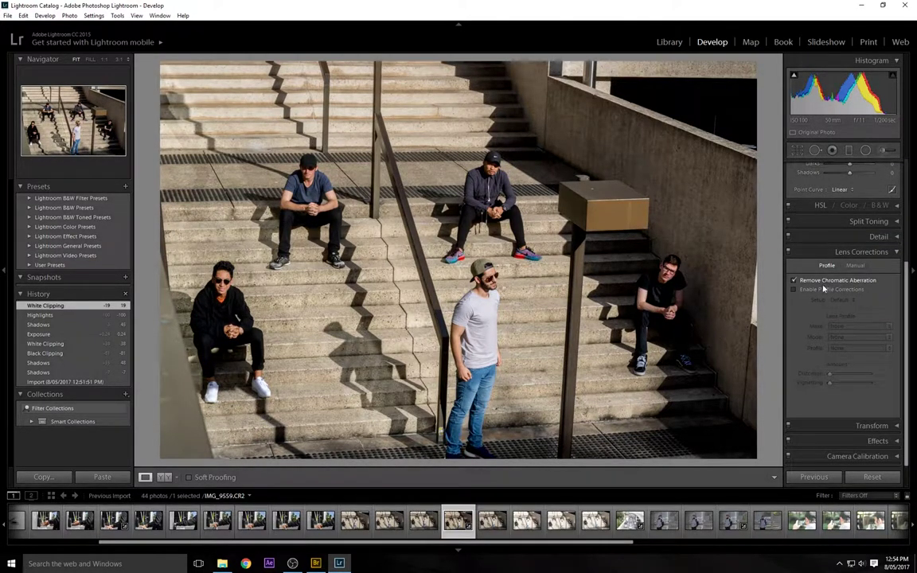
{"action": "left_click", "coordinate": [827, 291]}
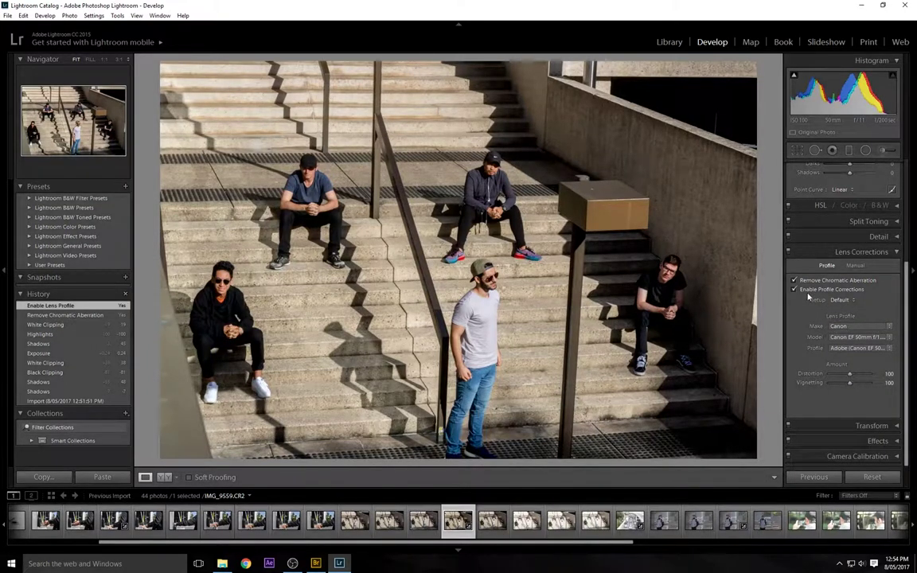
{"action": "left_click", "coordinate": [808, 294]}
{"action": "left_click", "coordinate": [809, 293]}
{"action": "left_click", "coordinate": [808, 294]}
{"action": "left_click", "coordinate": [809, 296]}
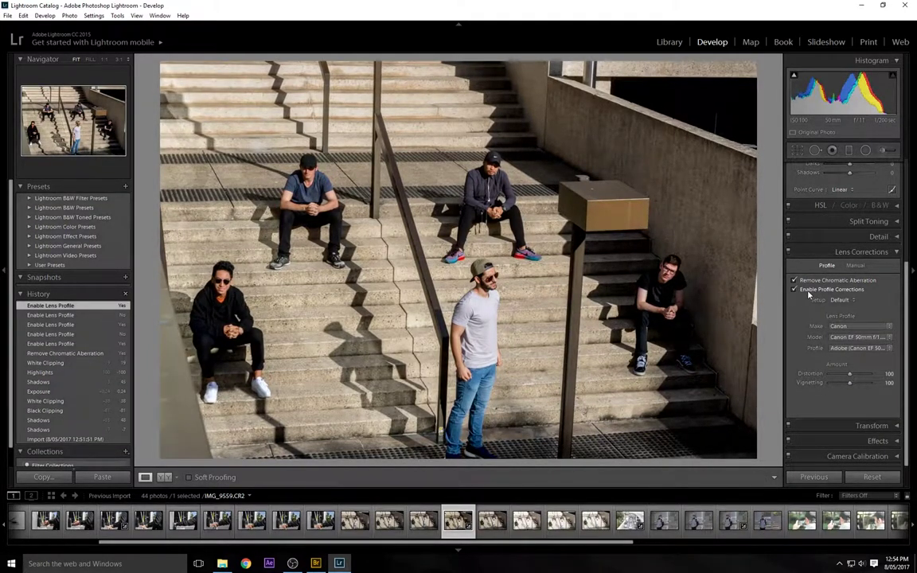
Step: Keep the Canon EF 50mm f/1.8 STM lens model, then try a +100 Tone Curve shadows boost and undo it
{"action": "left_click", "coordinate": [882, 339]}
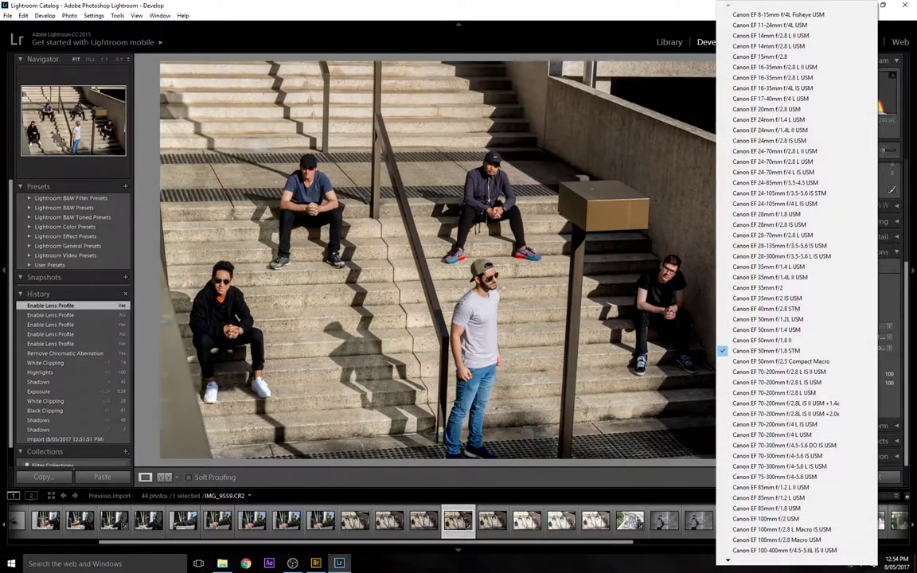
{"action": "left_click", "coordinate": [891, 340]}
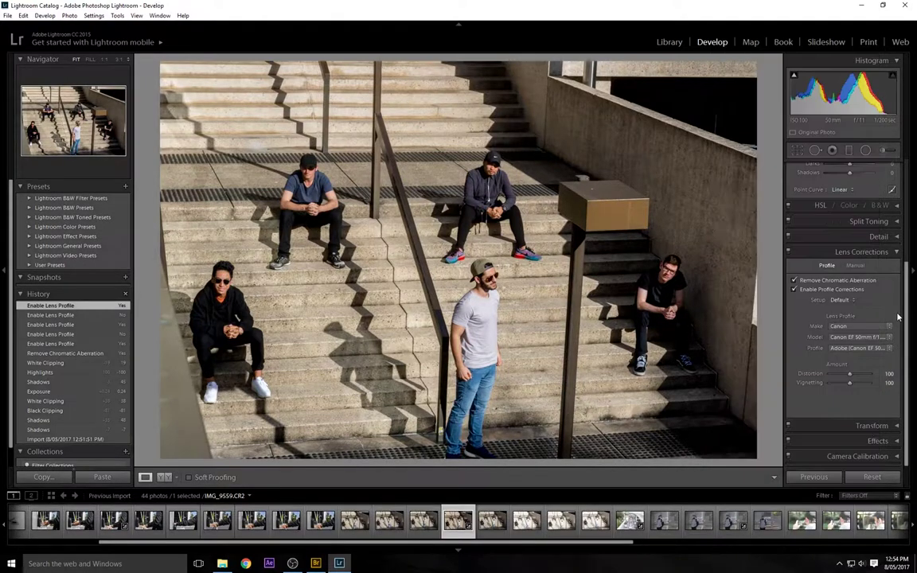
{"action": "left_click", "coordinate": [893, 253]}
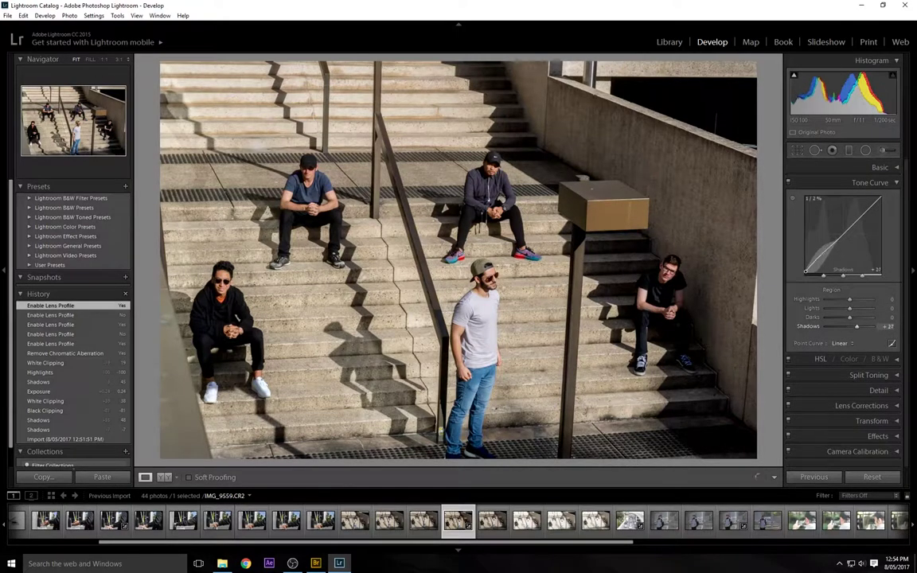
{"action": "left_click_drag", "start_coordinate": [828, 253], "coordinate": [828, 215]}
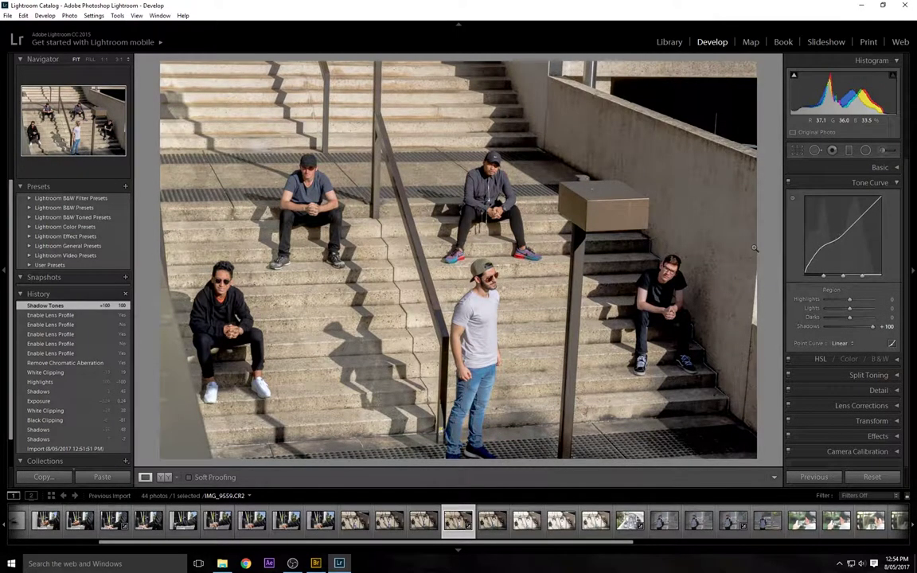
{"action": "key", "text": "ctrl+z"}
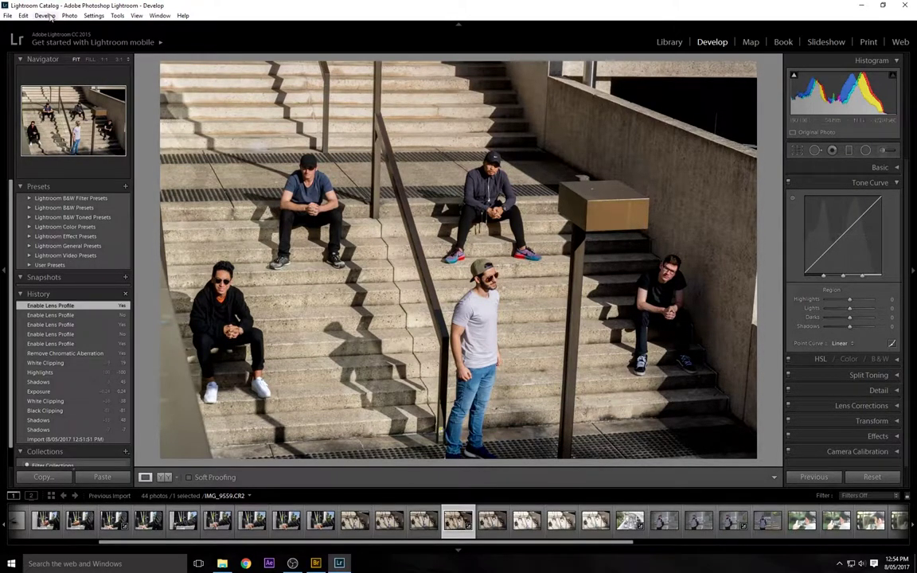
Step: Start an export and browse the destination to F: > School > Networked media
{"action": "left_click", "coordinate": [8, 16]}
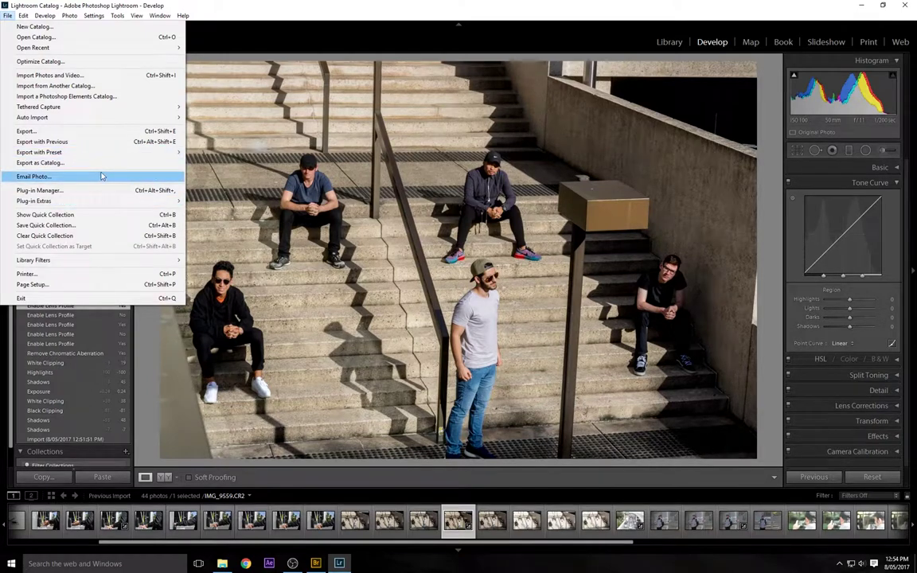
{"action": "left_click", "coordinate": [159, 131]}
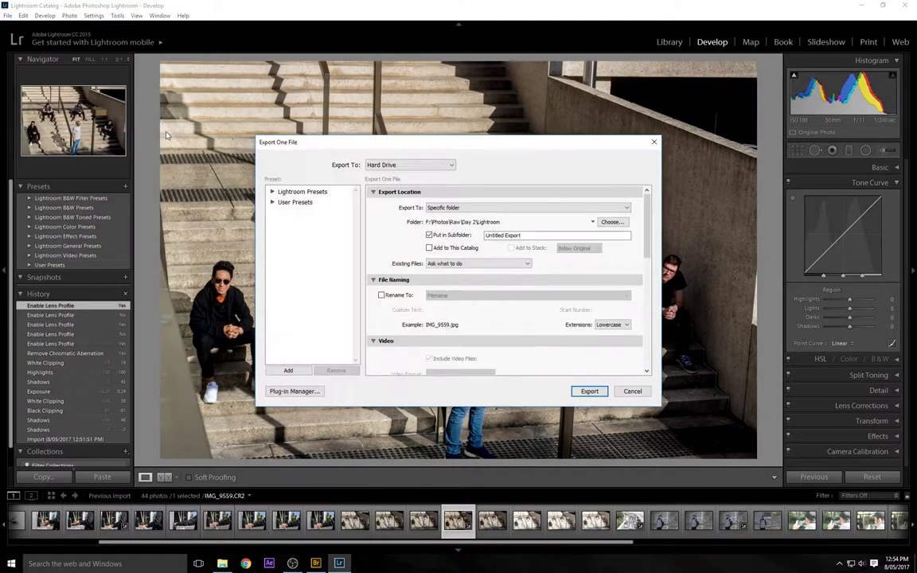
{"action": "left_click", "coordinate": [501, 209]}
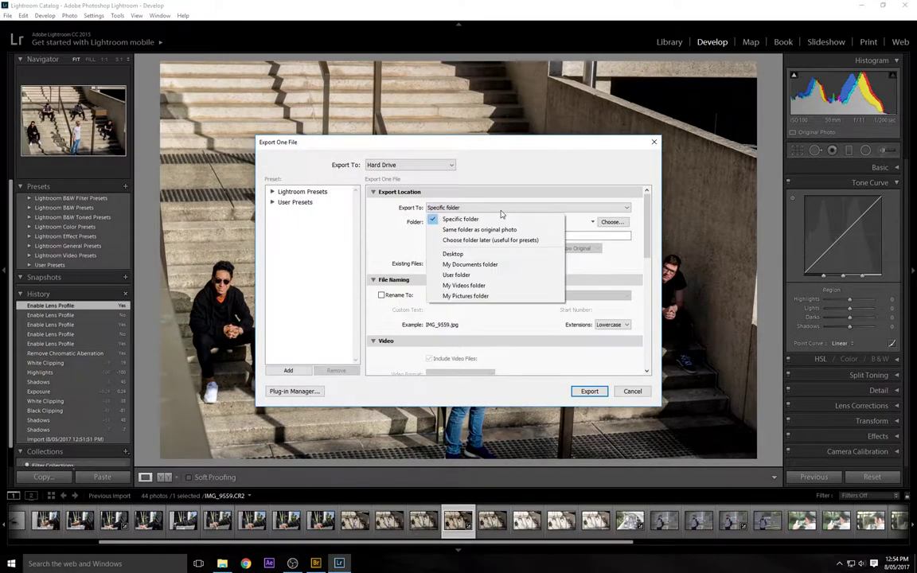
{"action": "left_click", "coordinate": [547, 205]}
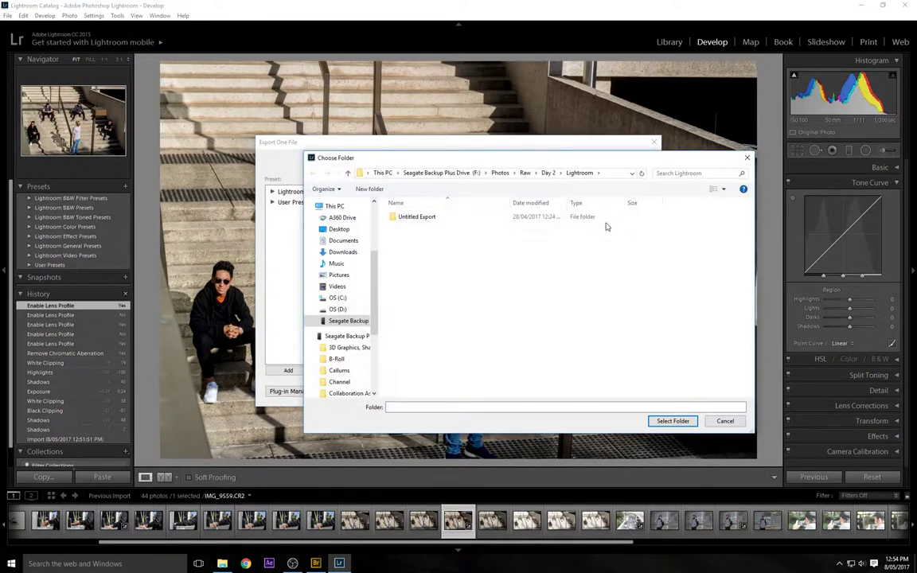
{"action": "left_click", "coordinate": [442, 172]}
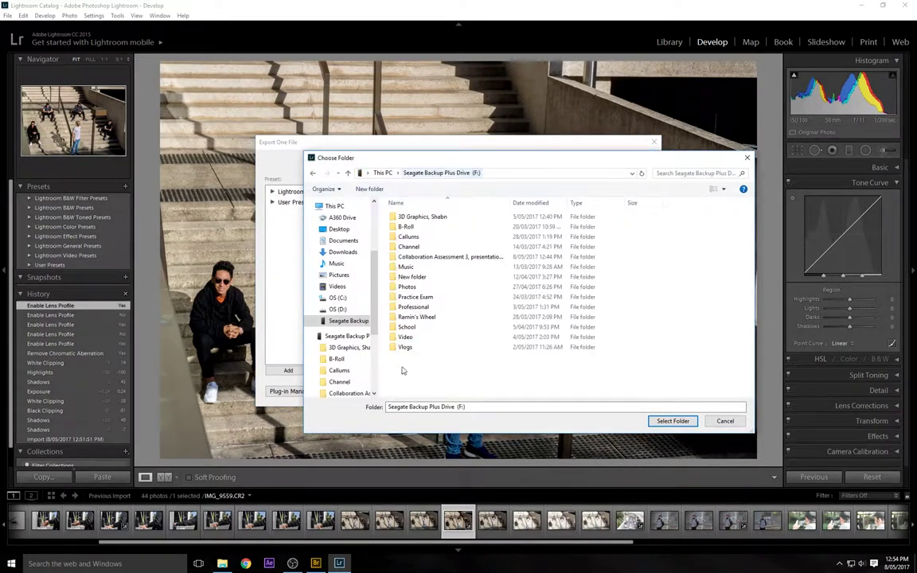
{"action": "double_click", "coordinate": [427, 326]}
{"action": "double_click", "coordinate": [440, 226]}
{"action": "left_click", "coordinate": [500, 172]}
{"action": "left_click", "coordinate": [430, 217]}
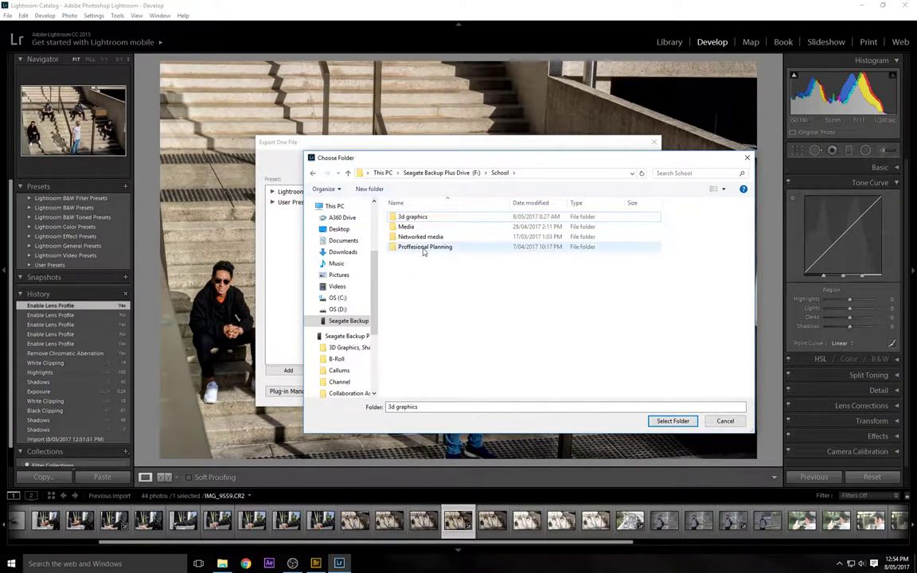
{"action": "double_click", "coordinate": [422, 238]}
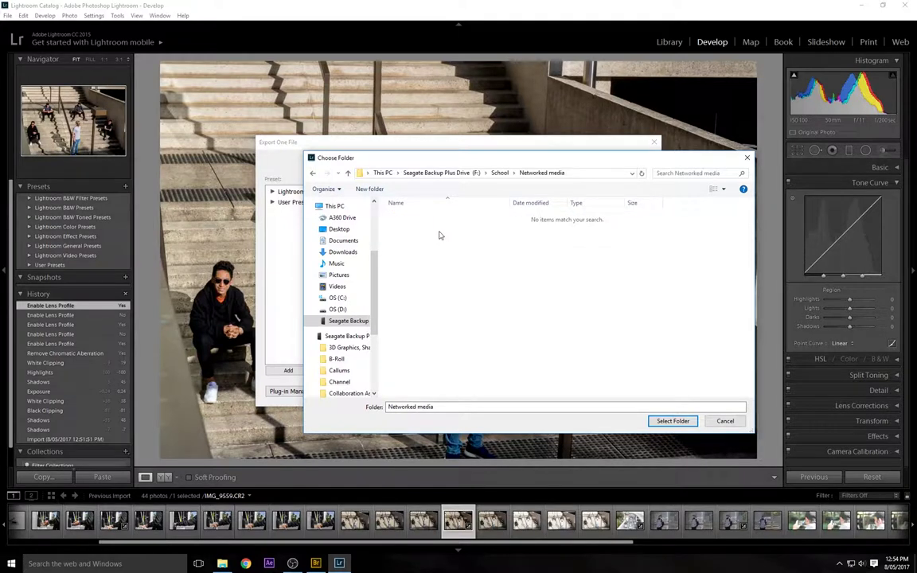
Step: Create a new folder named Content there and export the photo into it
{"action": "left_click", "coordinate": [370, 190]}
{"action": "type", "text": "Content"}
{"action": "key", "text": "Return"}
{"action": "key", "text": "Return"}
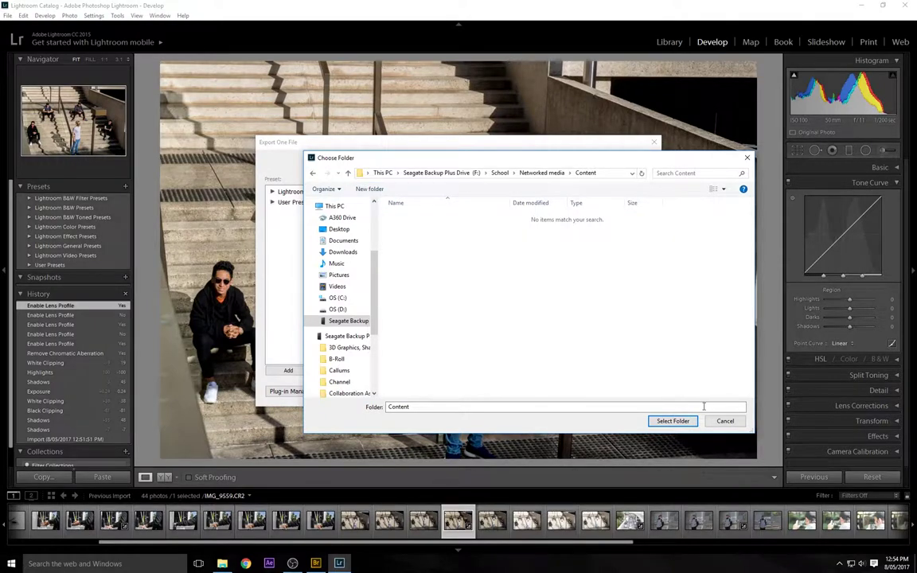
{"action": "key", "text": "Return"}
{"action": "left_click", "coordinate": [589, 391]}
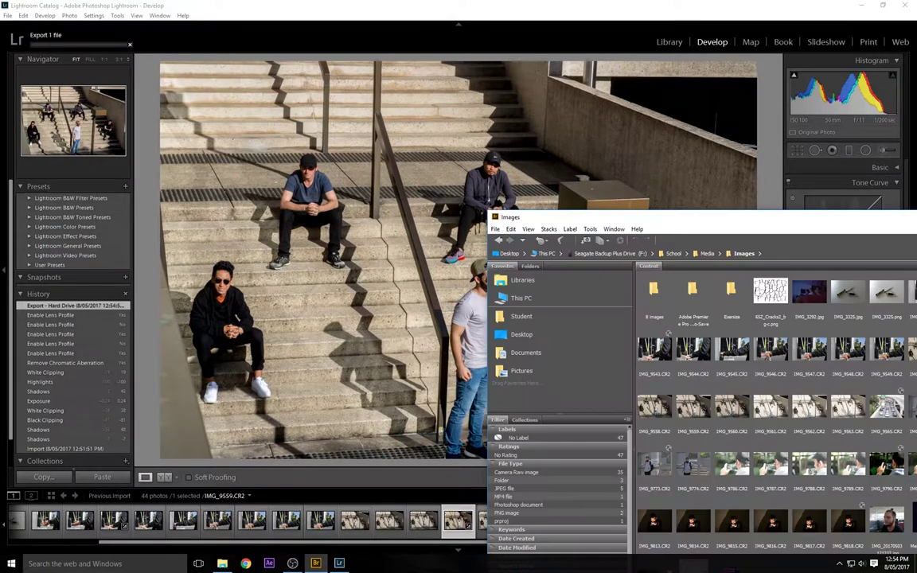
Step: Reposition Bridge and browse This PC to the School folder on the Seagate Backup Plus Drive
{"action": "left_click_drag", "start_coordinate": [702, 199], "coordinate": [481, 4]}
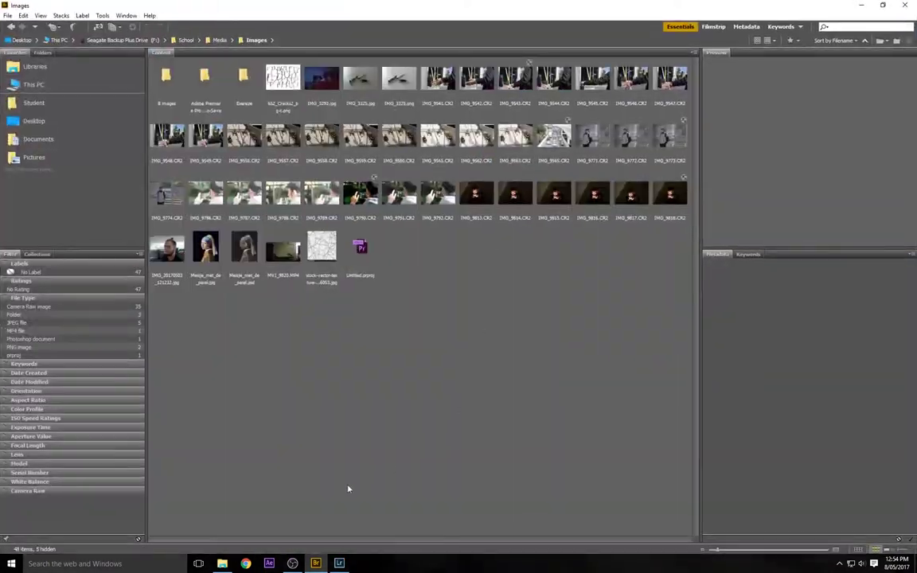
{"action": "left_click", "coordinate": [292, 563]}
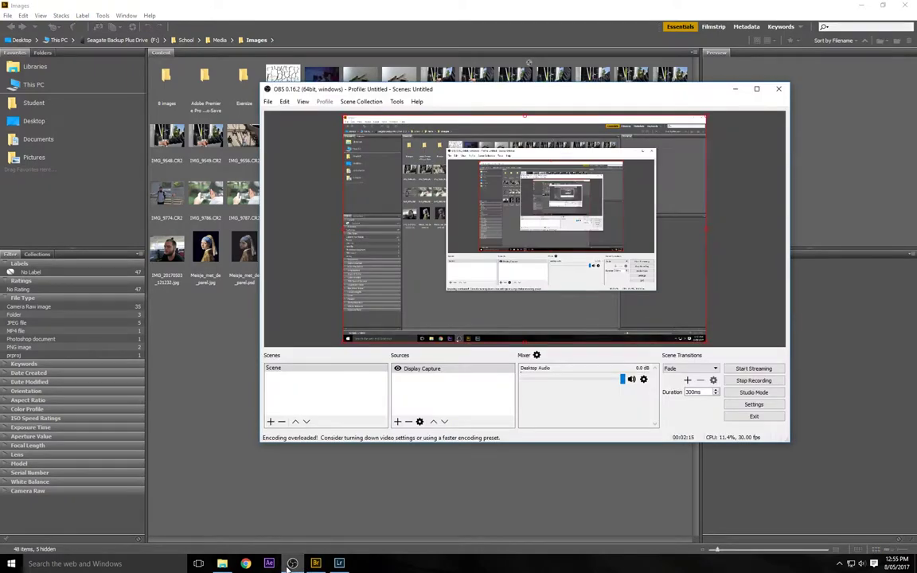
{"action": "left_click", "coordinate": [292, 563]}
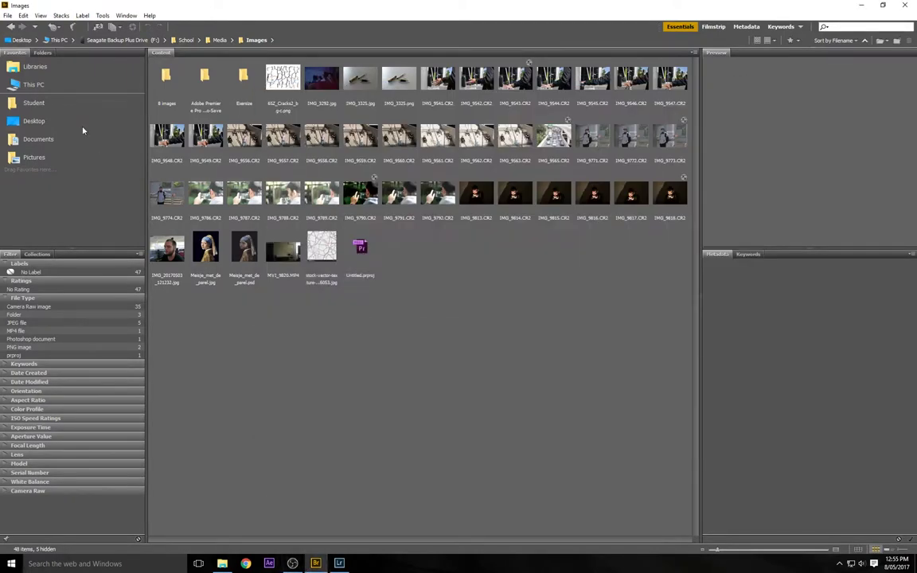
{"action": "left_click", "coordinate": [49, 120]}
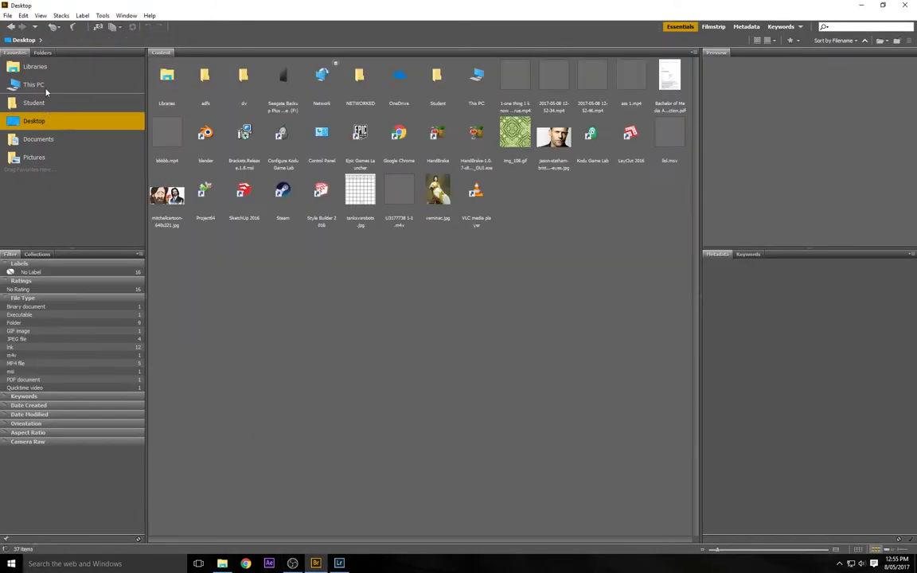
{"action": "left_click", "coordinate": [46, 89]}
{"action": "double_click", "coordinate": [288, 76]}
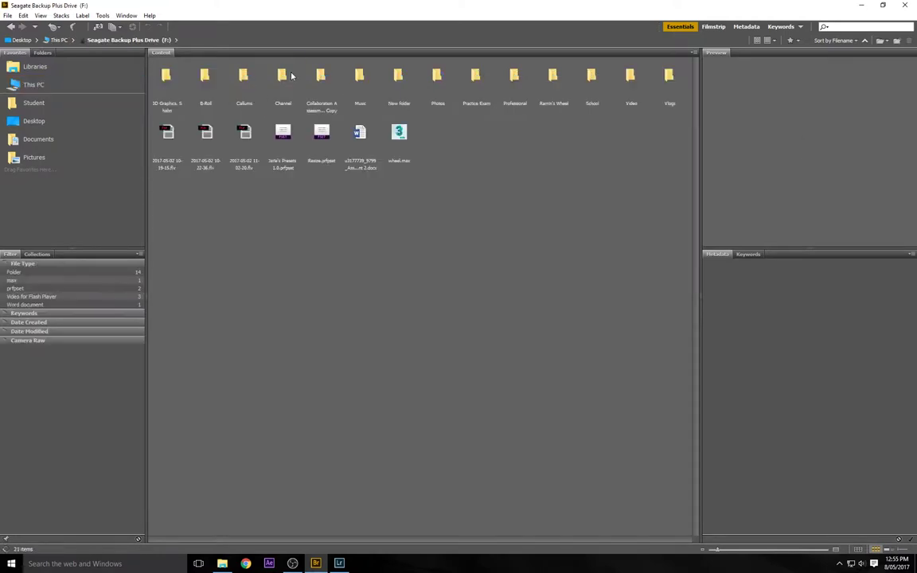
{"action": "double_click", "coordinate": [601, 83]}
Step: Go into Networked media > Content > Untitled Export and open IMG_9559.jpg in Photoshop
{"action": "double_click", "coordinate": [204, 89]}
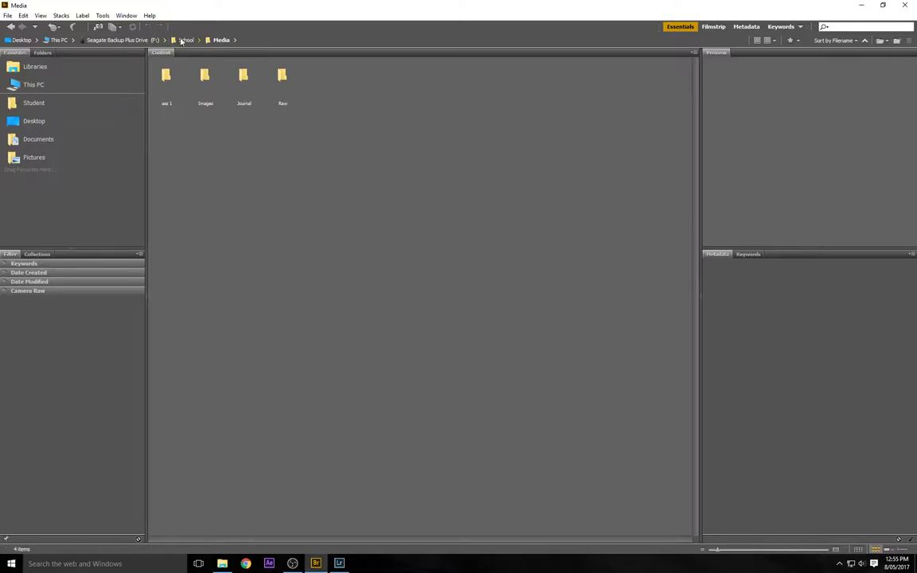
{"action": "left_click", "coordinate": [185, 40]}
{"action": "double_click", "coordinate": [244, 79]}
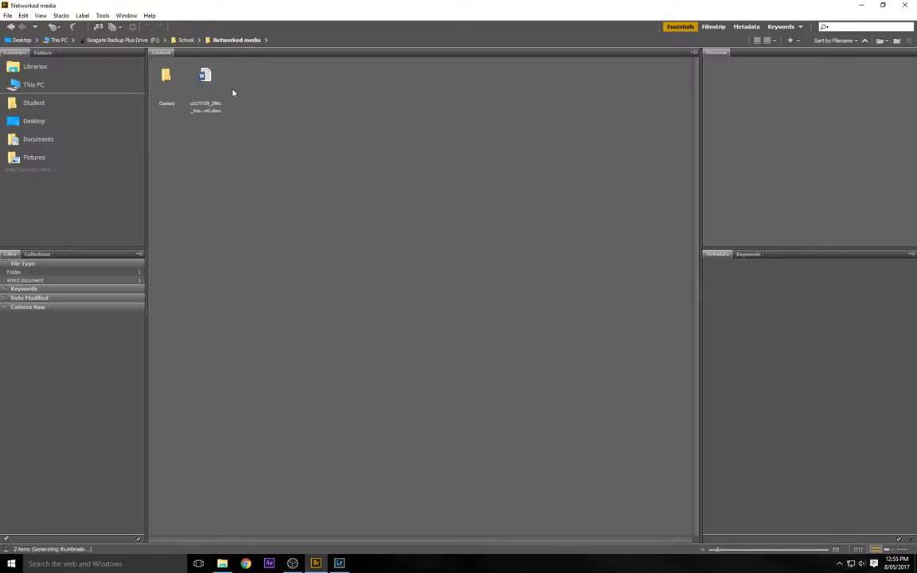
{"action": "double_click", "coordinate": [175, 77]}
{"action": "double_click", "coordinate": [167, 76]}
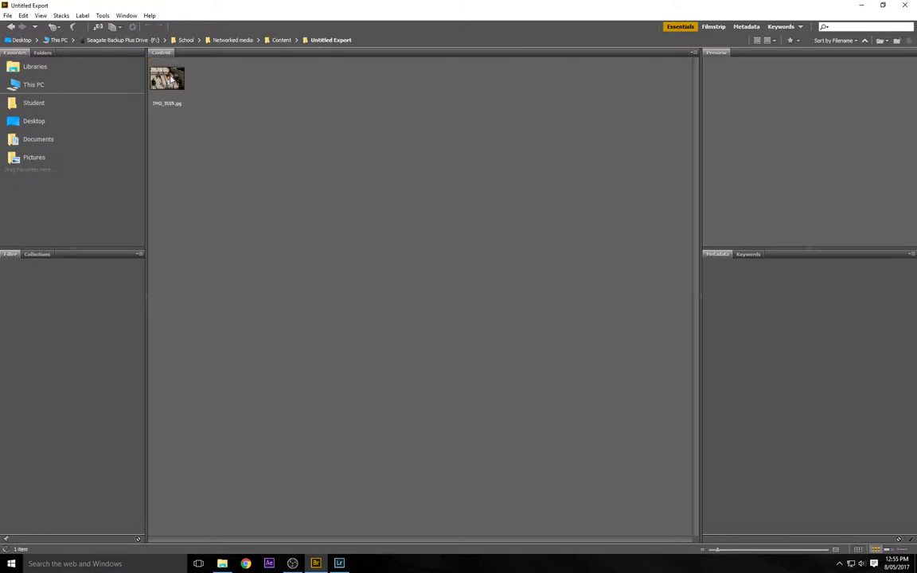
{"action": "left_click", "coordinate": [164, 78]}
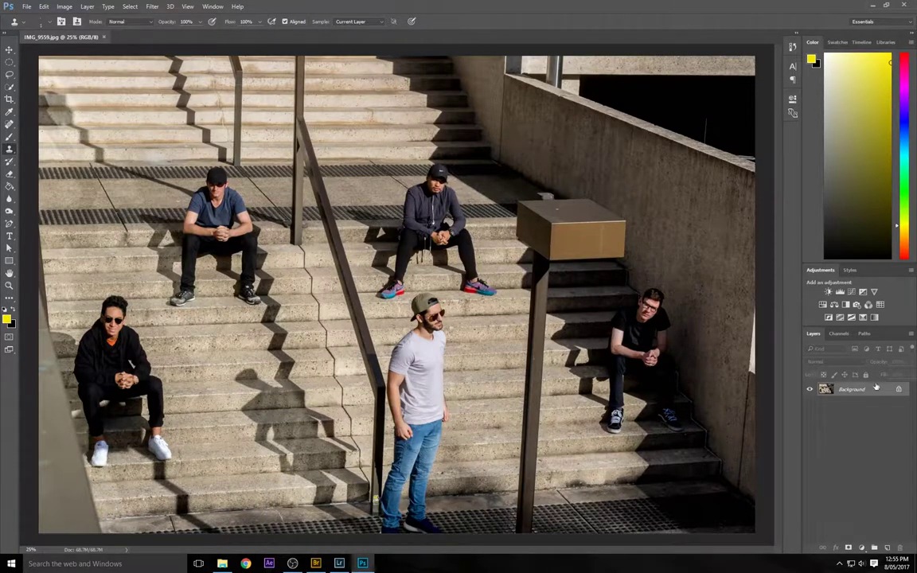
Step: Unlock the Background into Layer 0 and duplicate it as Layer 0 copy
{"action": "left_click", "coordinate": [899, 390]}
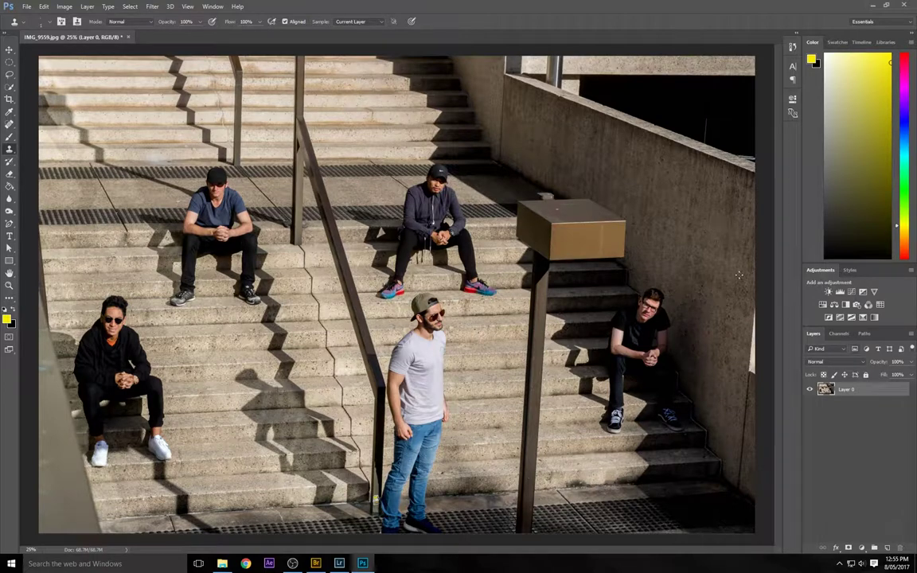
{"action": "right_click", "coordinate": [883, 402]}
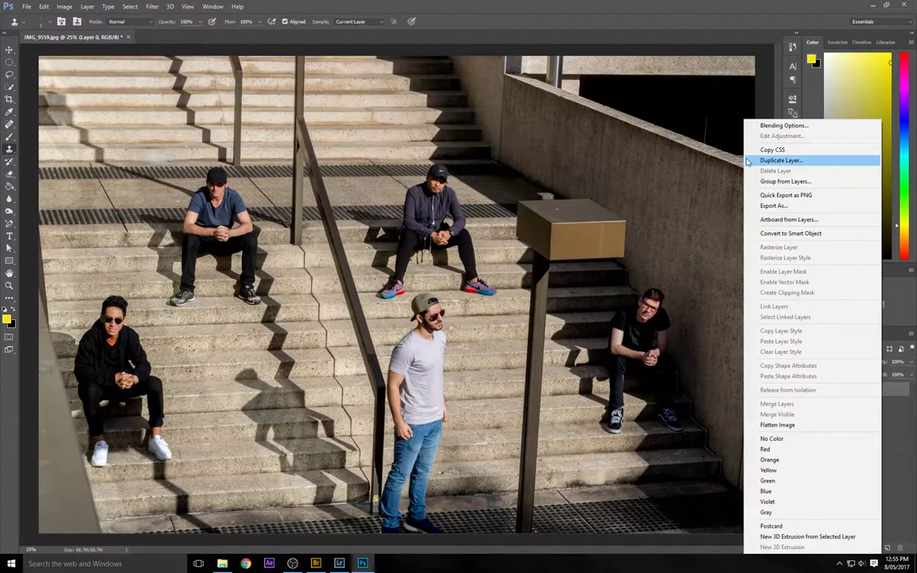
{"action": "left_click", "coordinate": [804, 164]}
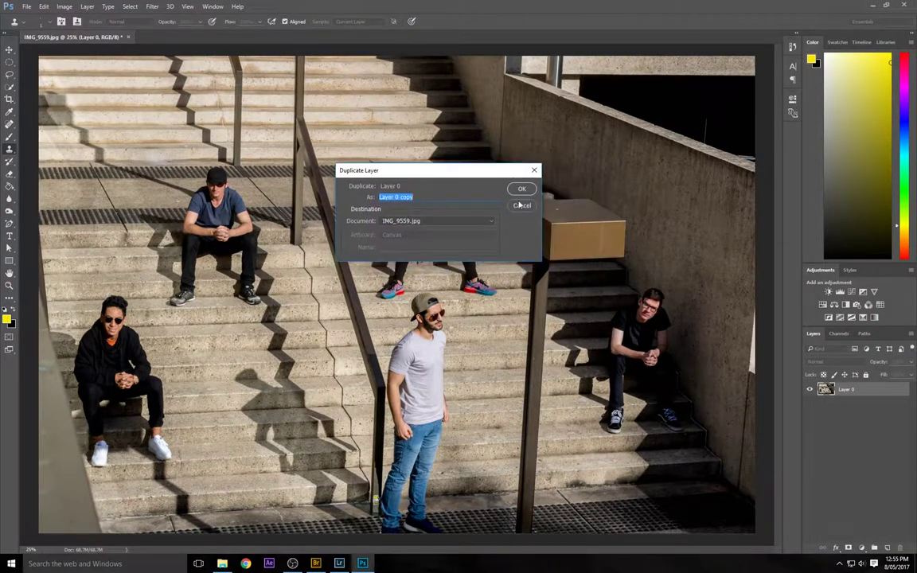
{"action": "left_click", "coordinate": [523, 189]}
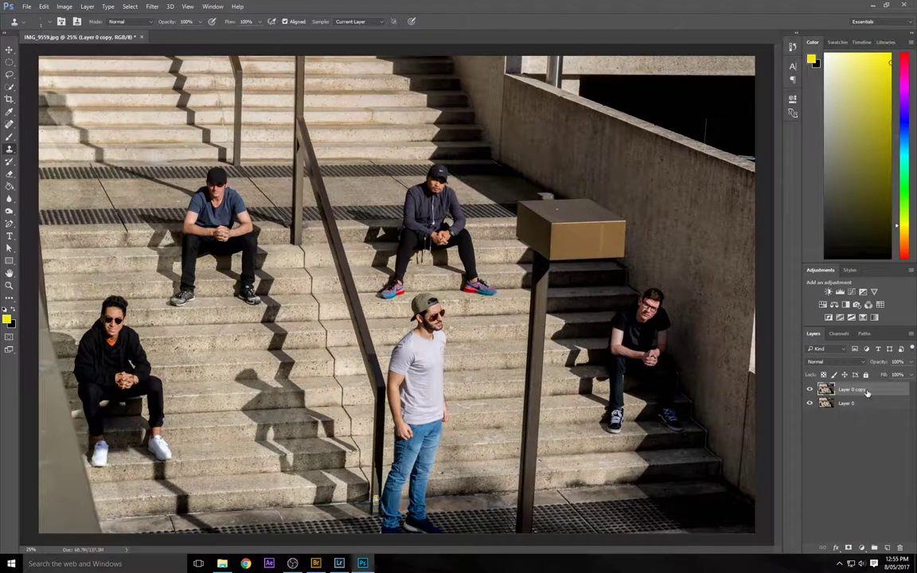
{"action": "left_click", "coordinate": [809, 389]}
{"action": "left_click", "coordinate": [809, 389]}
{"action": "left_click", "coordinate": [809, 389]}
{"action": "left_click", "coordinate": [810, 389]}
Step: Rename the copy 'background' and the original 'backup', then select the background layer
{"action": "double_click", "coordinate": [856, 390]}
{"action": "type", "text": "ba"}
{"action": "left_click", "coordinate": [848, 404]}
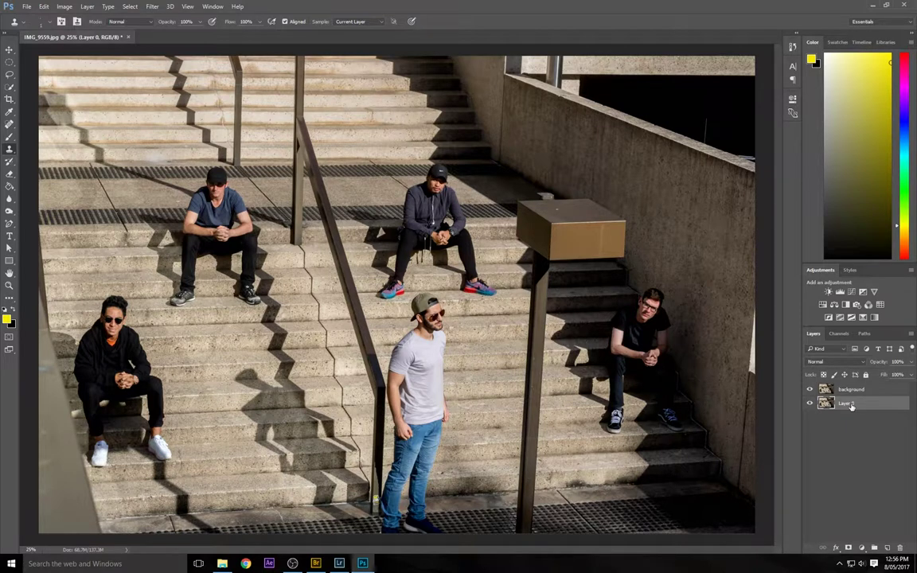
{"action": "double_click", "coordinate": [848, 404]}
{"action": "key", "text": "Return"}
{"action": "left_click", "coordinate": [867, 390]}
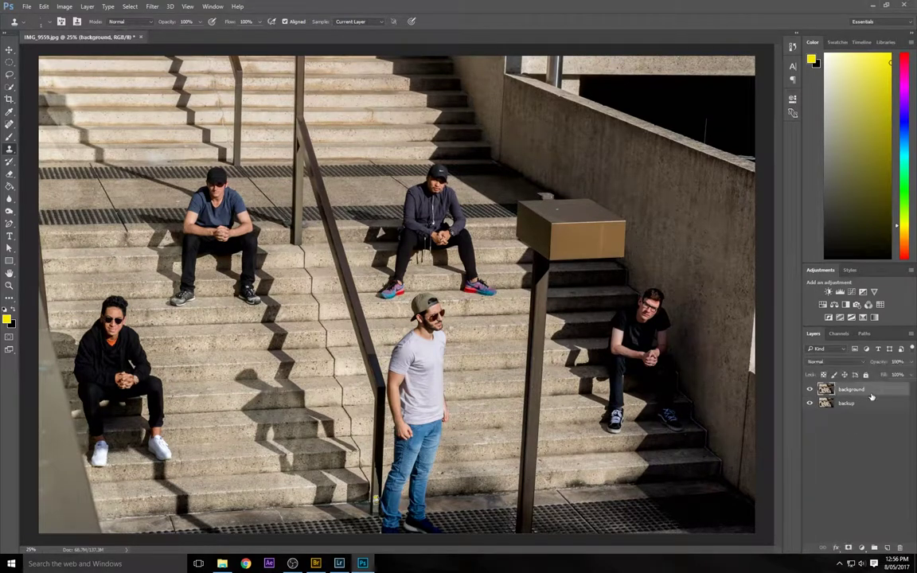
{"action": "left_click", "coordinate": [864, 548]}
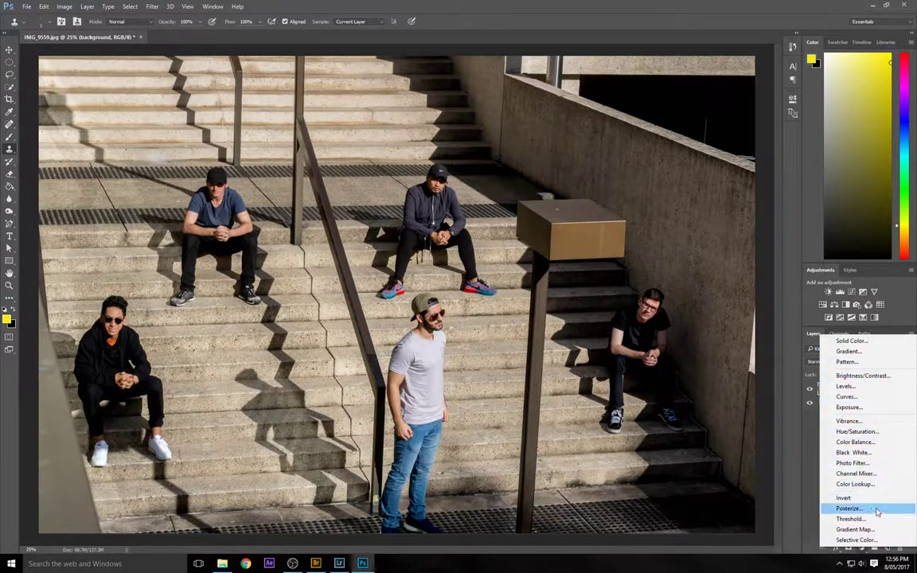
Step: Replace an accidental Color Balance layer with a Curves layer and make first curve adjustments
{"action": "left_click", "coordinate": [881, 442]}
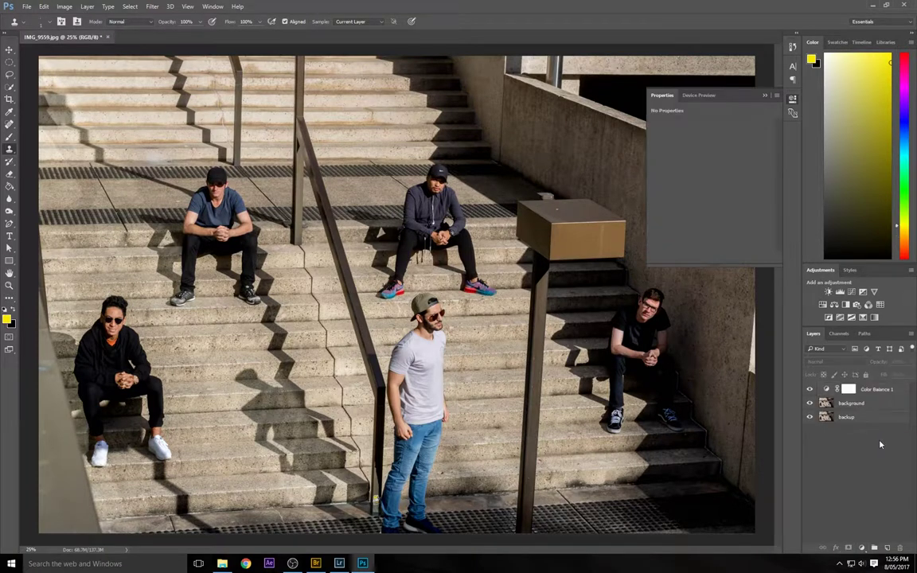
{"action": "key", "text": "ctrl+z"}
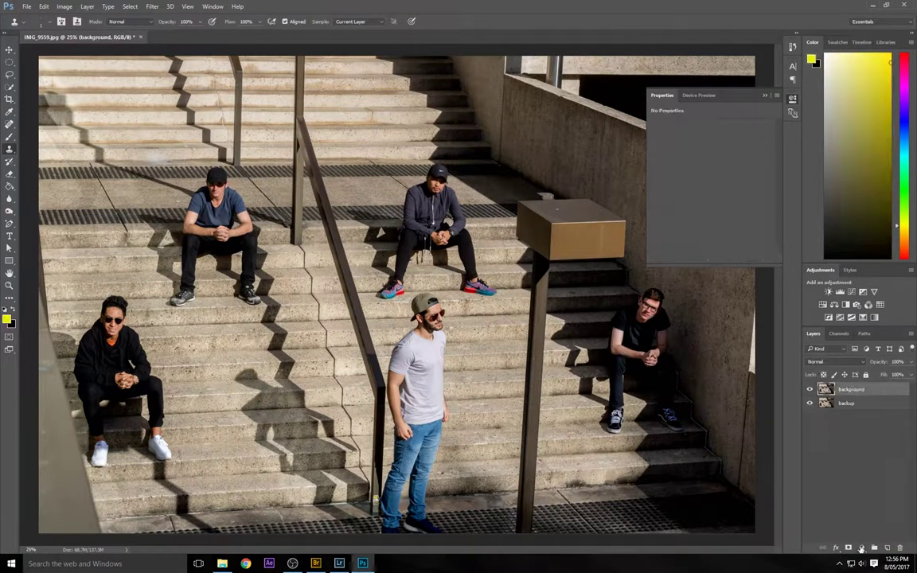
{"action": "left_click", "coordinate": [860, 548]}
{"action": "left_click", "coordinate": [846, 401]}
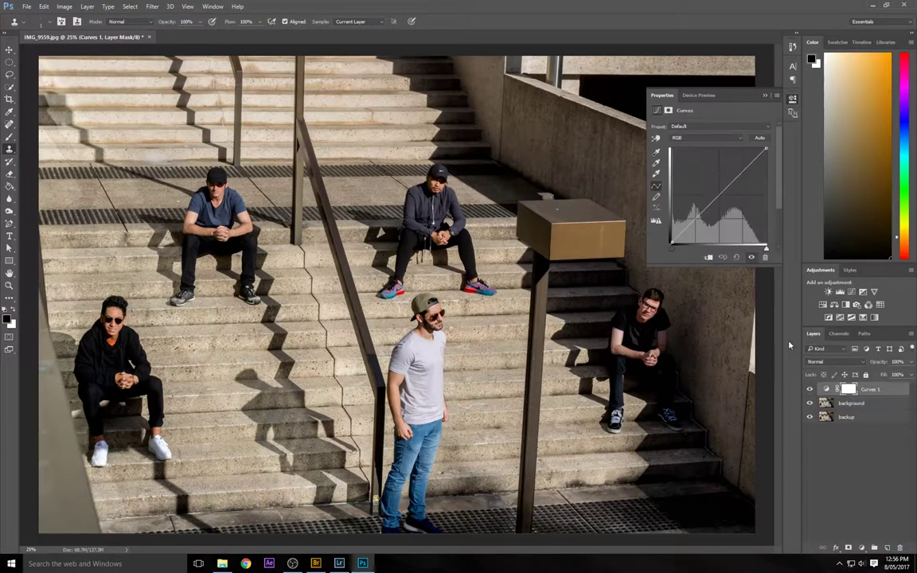
{"action": "left_click_drag", "start_coordinate": [671, 243], "coordinate": [667, 221]}
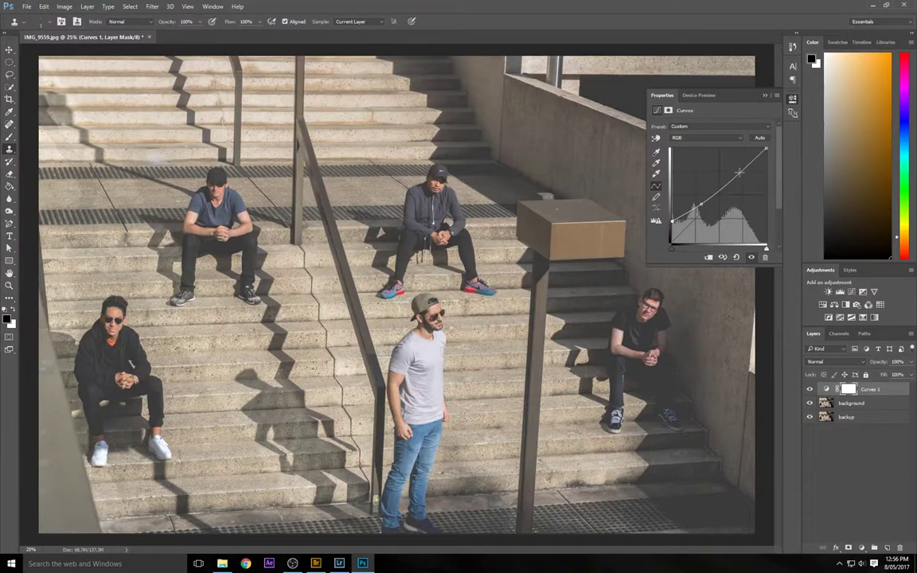
{"action": "mouse_move", "coordinate": [739, 172]}
{"action": "left_mouse_down"}
{"action": "mouse_move", "coordinate": [741, 180]}
{"action": "mouse_move", "coordinate": [731, 164]}
{"action": "mouse_move", "coordinate": [738, 167]}
{"action": "left_mouse_up"}
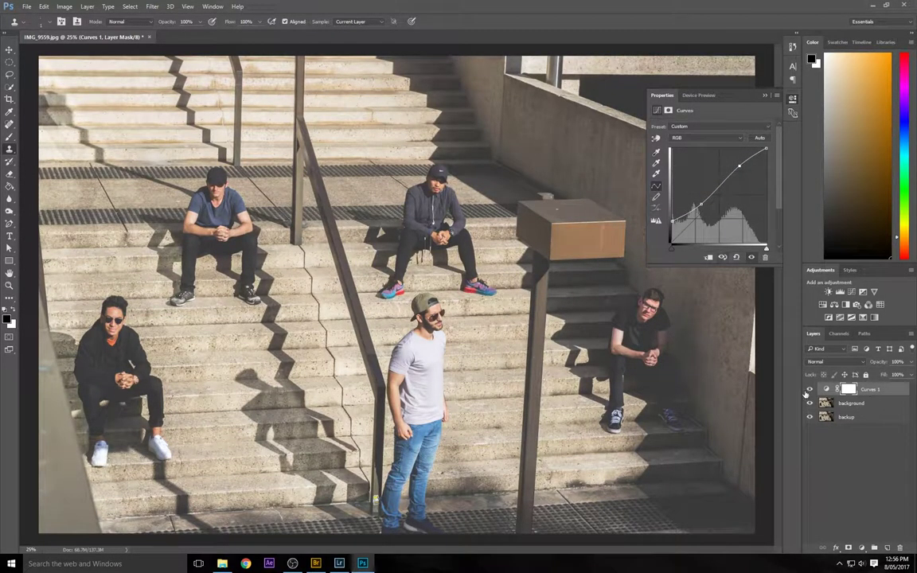
{"action": "left_click", "coordinate": [808, 389]}
{"action": "left_click", "coordinate": [809, 389]}
{"action": "left_click", "coordinate": [809, 389]}
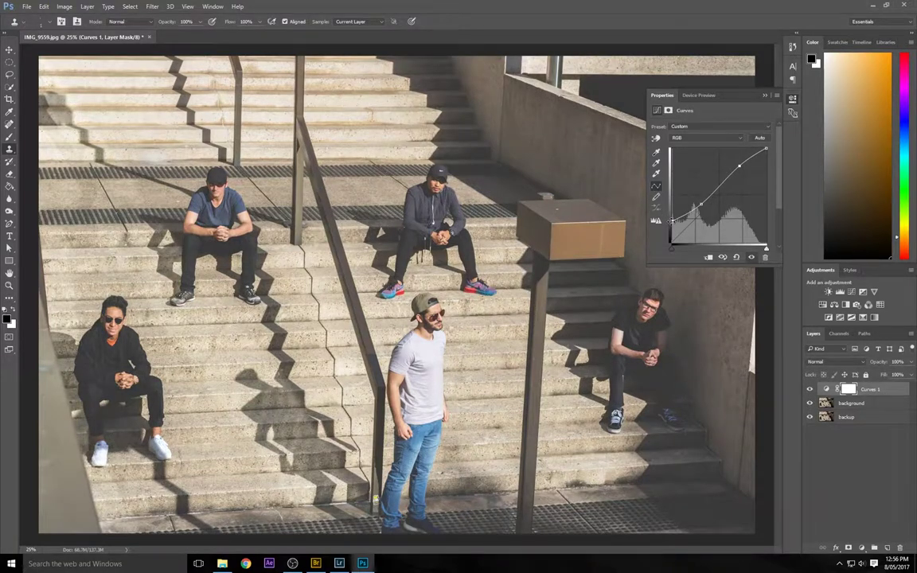
Step: Shape Curves 1 into an S-curve and lower the highlights, comparing before and after
{"action": "left_click_drag", "start_coordinate": [671, 220], "coordinate": [671, 242]}
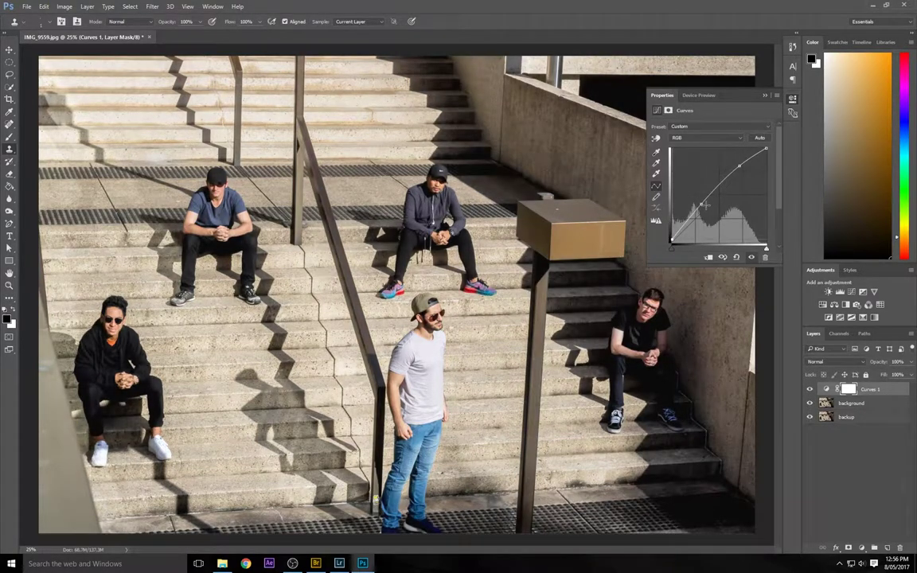
{"action": "left_click_drag", "start_coordinate": [699, 205], "coordinate": [711, 220]}
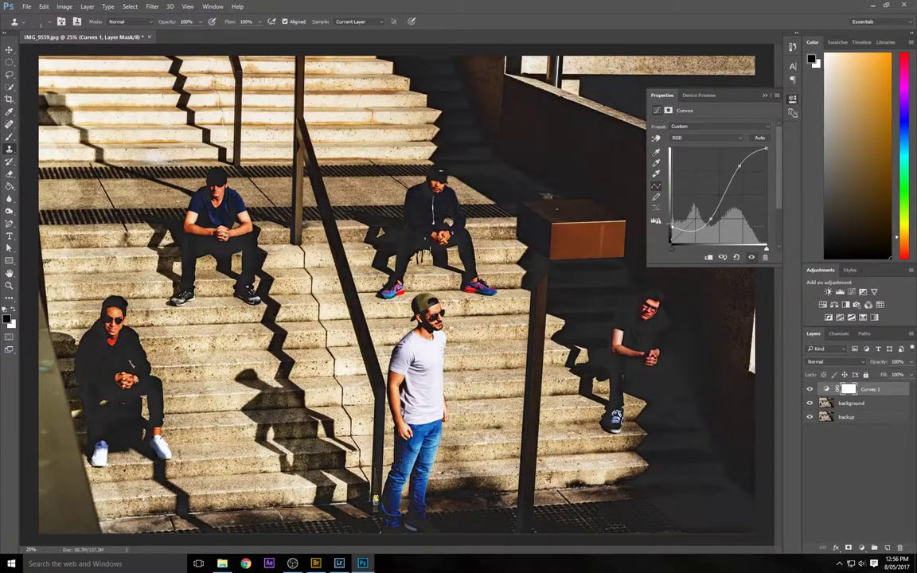
{"action": "left_click_drag", "start_coordinate": [695, 216], "coordinate": [719, 204]}
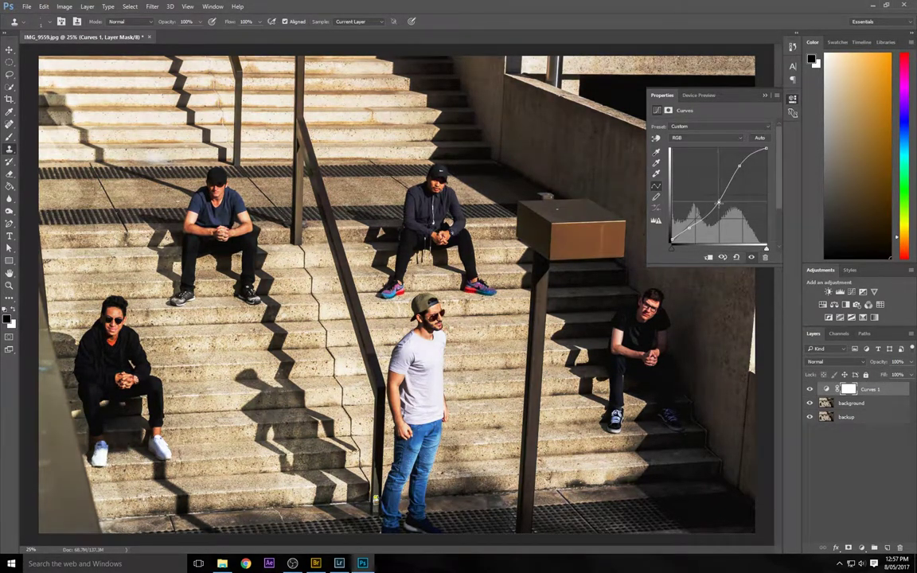
{"action": "left_click", "coordinate": [809, 389]}
{"action": "left_click", "coordinate": [809, 389]}
{"action": "left_click", "coordinate": [809, 389]}
{"action": "left_click", "coordinate": [809, 389]}
{"action": "left_click_drag", "start_coordinate": [740, 164], "coordinate": [747, 168]}
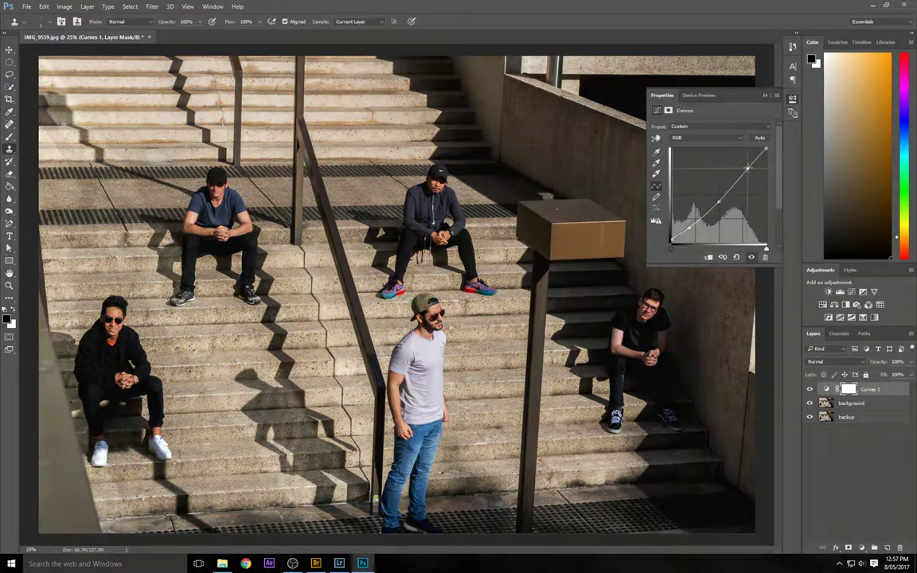
{"action": "left_click", "coordinate": [809, 389]}
{"action": "left_click", "coordinate": [809, 389]}
Step: Add a Color Lookup layer using the Kodak 5218 Kodak 2395 (by Adobe) 3DLUT
{"action": "left_click", "coordinate": [862, 550]}
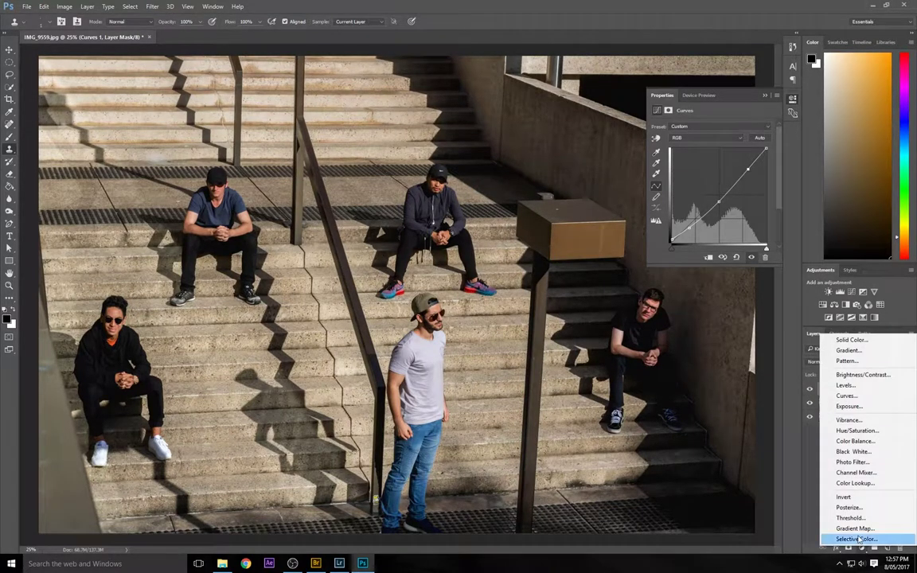
{"action": "left_click", "coordinate": [854, 483]}
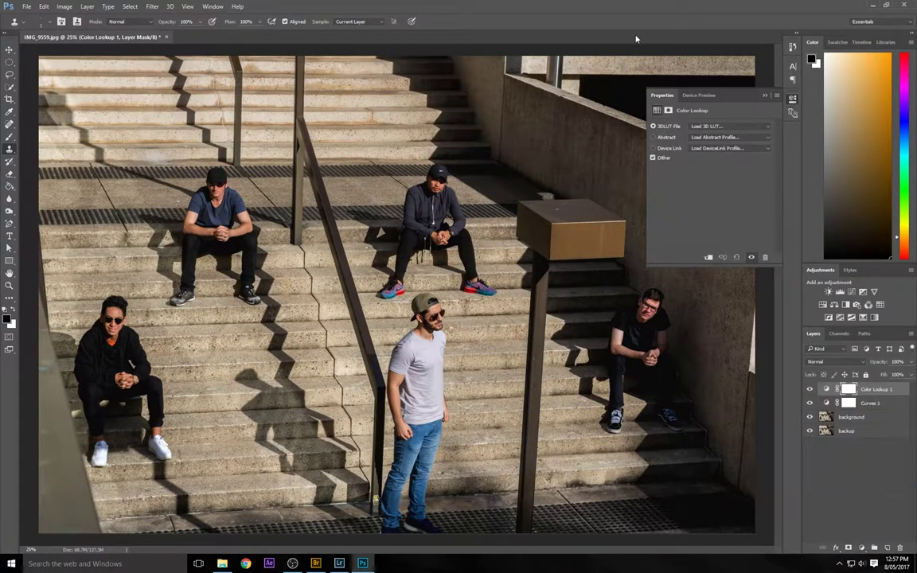
{"action": "left_click", "coordinate": [715, 125]}
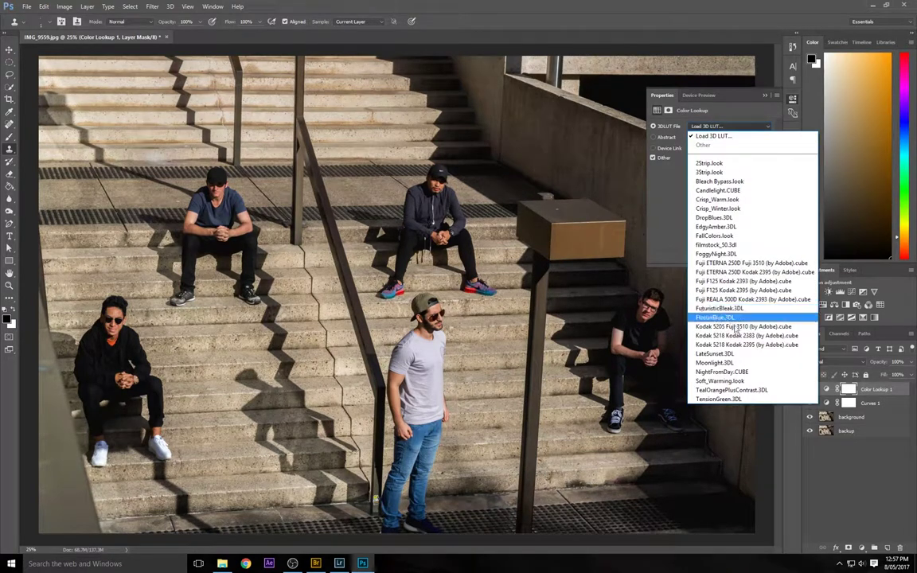
{"action": "left_click", "coordinate": [701, 348]}
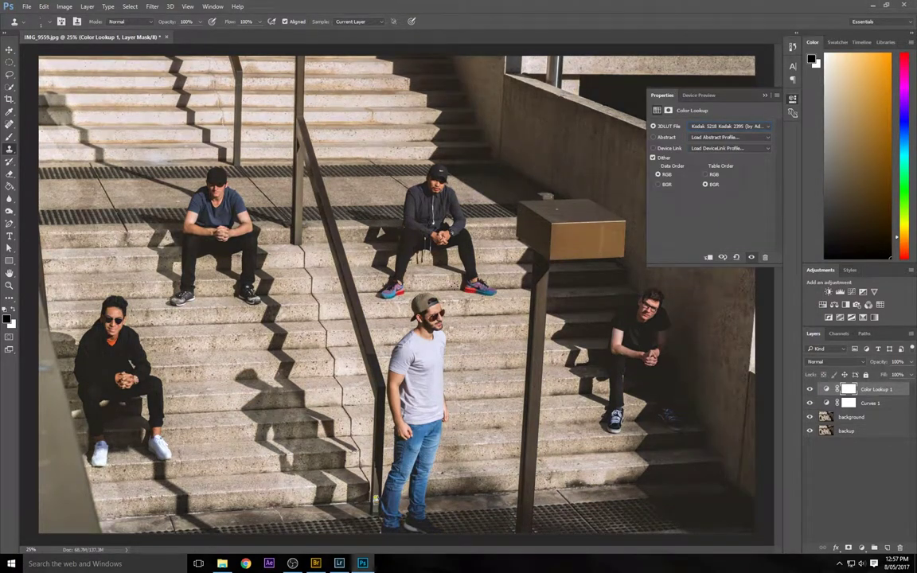
{"action": "left_click", "coordinate": [763, 96]}
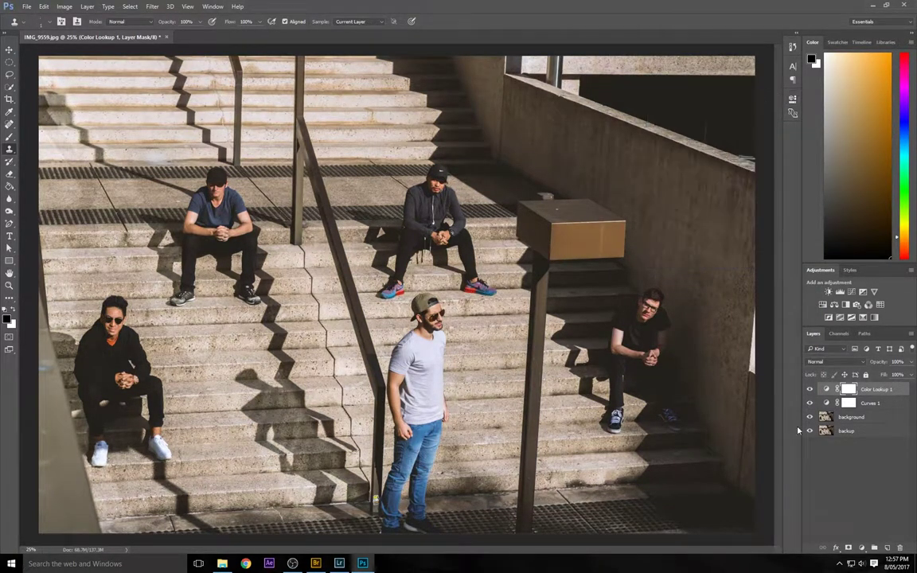
Step: Compare the look with Curves 1 toggled, then hide all layers except background
{"action": "left_click", "coordinate": [809, 403]}
{"action": "left_click", "coordinate": [808, 403]}
{"action": "left_click", "coordinate": [808, 403]}
{"action": "left_click", "coordinate": [809, 404]}
{"action": "left_click", "coordinate": [808, 404]}
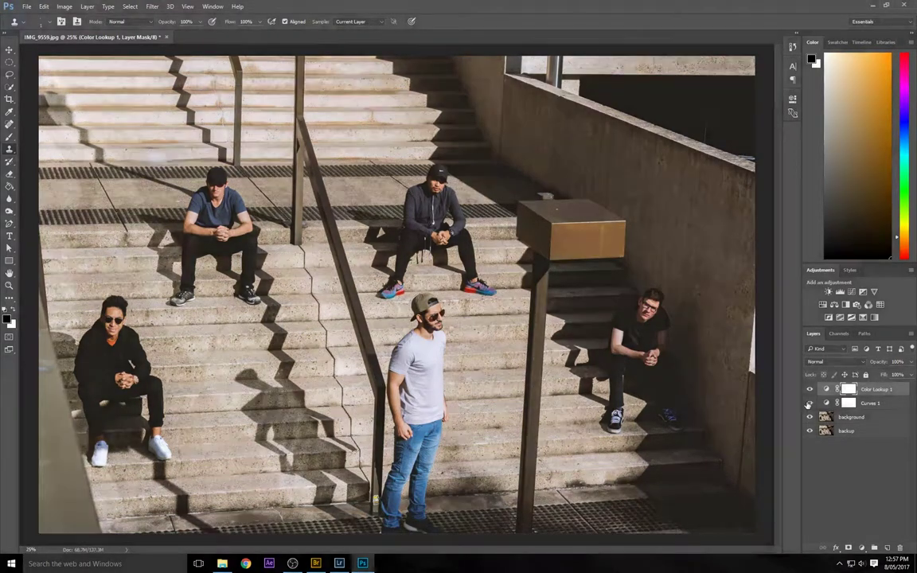
{"action": "left_click", "coordinate": [862, 549]}
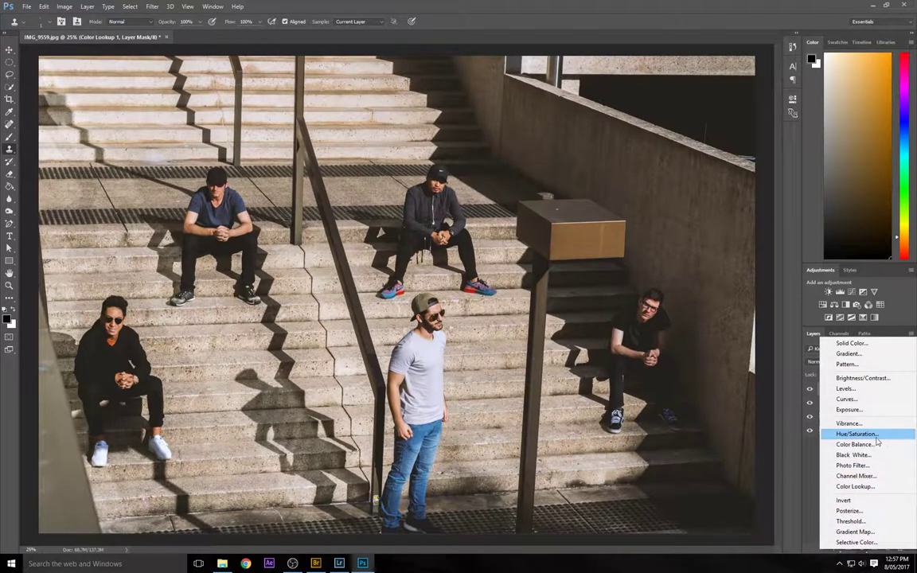
{"action": "left_click", "coordinate": [808, 505]}
{"action": "right_click", "coordinate": [808, 417]}
{"action": "left_click", "coordinate": [819, 433]}
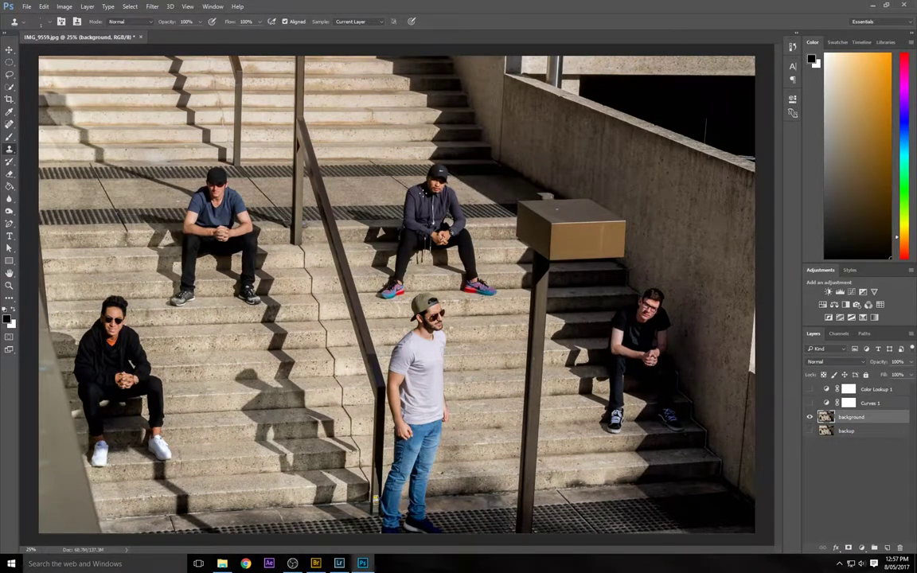
Step: Zoom in and pan across the seated men, centring the view on the dark shirt
{"action": "scroll", "coordinate": [441, 315], "scroll_direction": "up", "scroll_amount": 4}
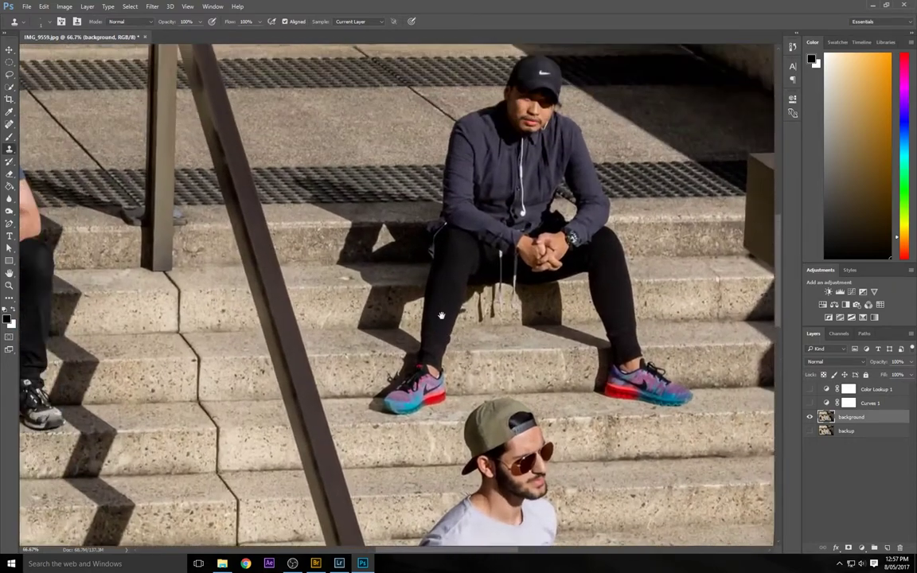
{"action": "left_click_drag", "start_coordinate": [441, 316], "coordinate": [565, 328]}
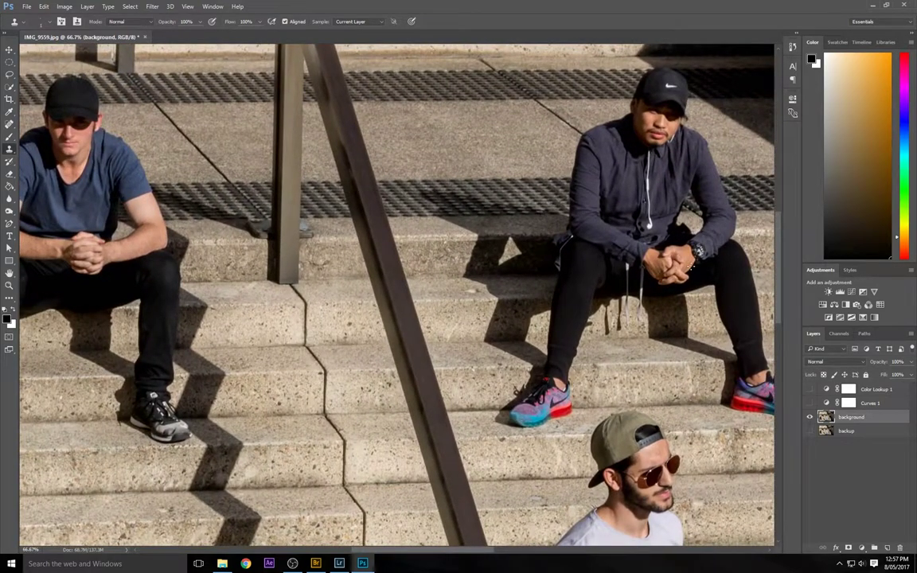
{"action": "left_click_drag", "start_coordinate": [565, 328], "coordinate": [813, 92]}
{"action": "left_click_drag", "start_coordinate": [700, 249], "coordinate": [636, 232]}
{"action": "left_click_drag", "start_coordinate": [512, 265], "coordinate": [470, 397]}
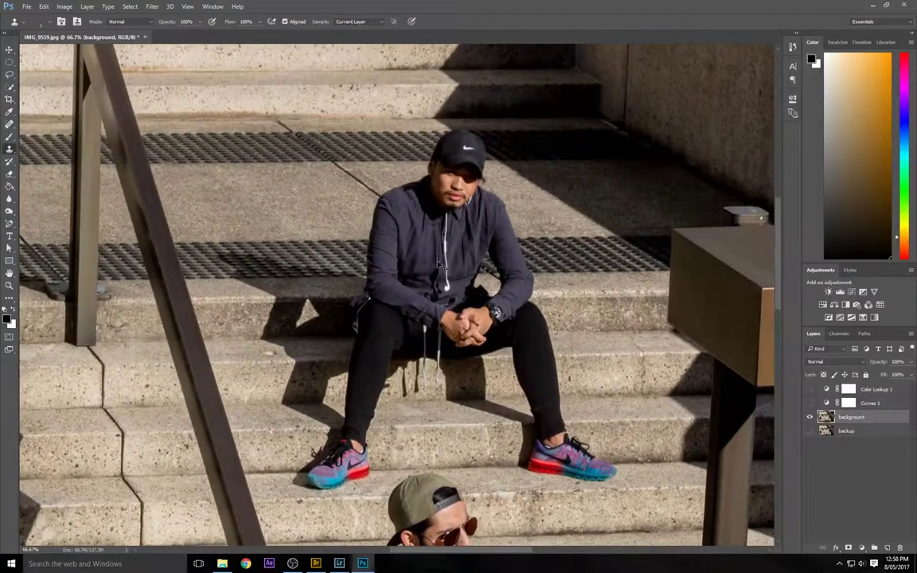
{"action": "scroll", "coordinate": [437, 263], "scroll_direction": "up", "scroll_amount": 2}
{"action": "scroll", "coordinate": [436, 265], "scroll_direction": "down", "scroll_amount": 2}
{"action": "scroll", "coordinate": [413, 285], "scroll_direction": "up", "scroll_amount": 1}
{"action": "scroll", "coordinate": [413, 285], "scroll_direction": "down", "scroll_amount": 1}
{"action": "scroll", "coordinate": [413, 285], "scroll_direction": "up", "scroll_amount": 2}
{"action": "left_click_drag", "start_coordinate": [408, 279], "coordinate": [355, 320]}
Step: Choose the standard Brush Tool and set its size and hardness
{"action": "left_click", "coordinate": [9, 136]}
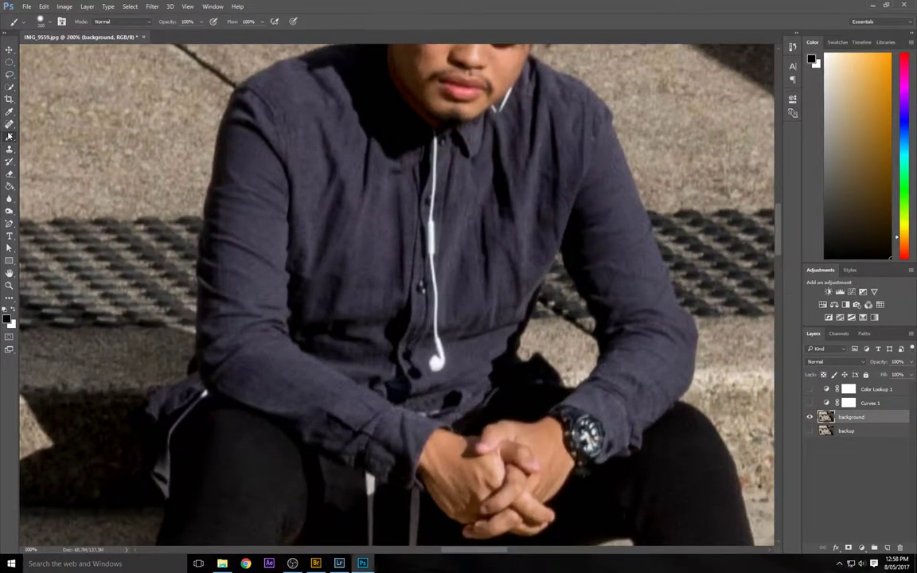
{"action": "right_click", "coordinate": [9, 138]}
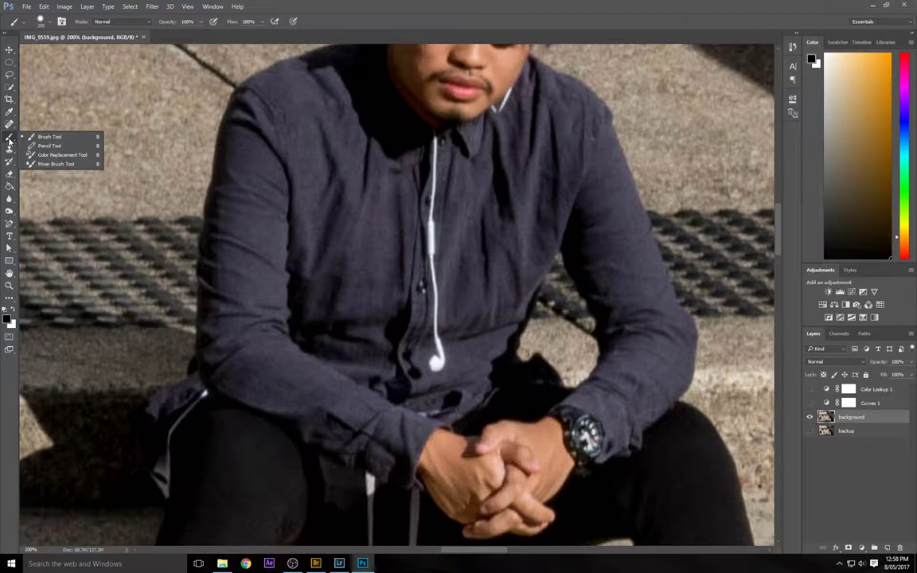
{"action": "left_click", "coordinate": [60, 137]}
{"action": "right_click", "coordinate": [62, 47]}
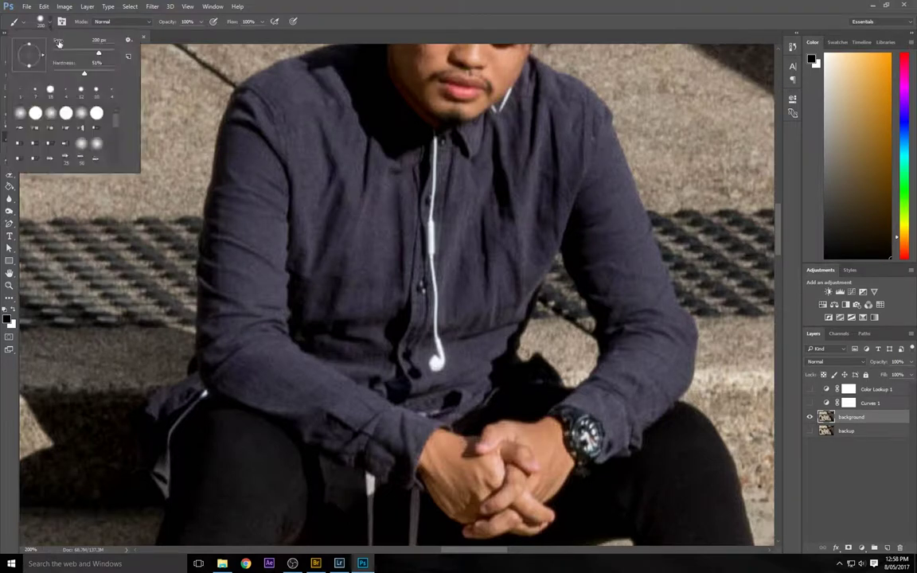
{"action": "key", "text": "Return"}
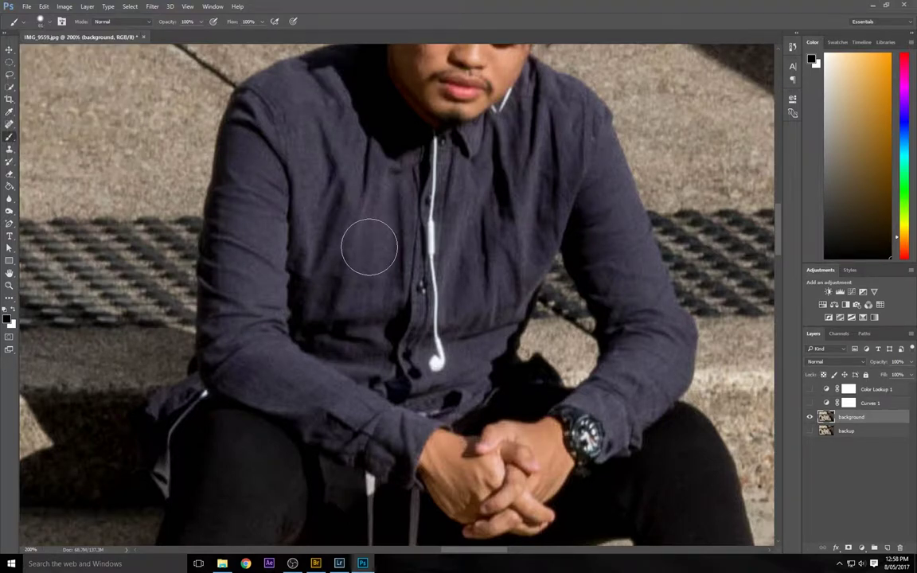
{"action": "key", "text": "bracketright"}
{"action": "key", "text": "bracketright"}
{"action": "key", "text": "bracketright"}
{"action": "key", "text": "bracketright"}
{"action": "key", "text": "bracketright"}
{"action": "mouse_move", "coordinate": [114, 40]}
{"action": "left_mouse_down"}
{"action": "mouse_move", "coordinate": [115, 32]}
{"action": "mouse_move", "coordinate": [115, 41]}
{"action": "left_mouse_up"}
Step: In Quick Mask mode, paint over the seated man's dark shirt, starting at the left shoulder
{"action": "key", "text": "q"}
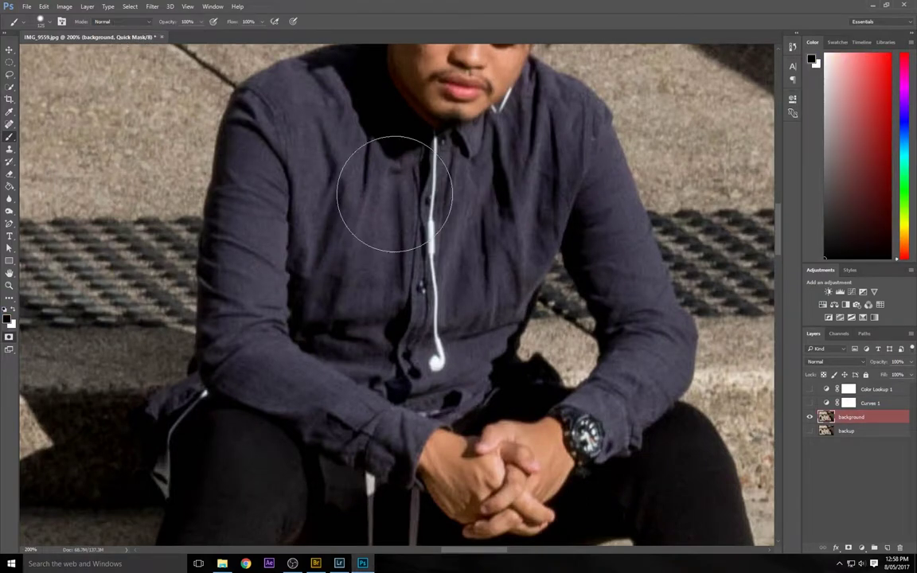
{"action": "mouse_move", "coordinate": [338, 191]}
{"action": "left_mouse_down"}
{"action": "mouse_move", "coordinate": [340, 176]}
{"action": "mouse_move", "coordinate": [302, 180]}
{"action": "left_mouse_up"}
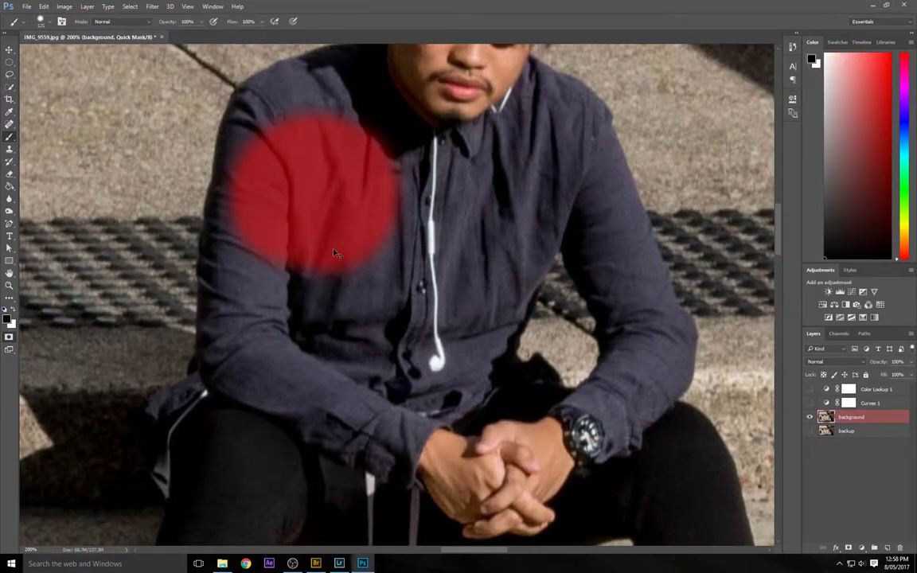
{"action": "key", "text": "ctrl+z"}
{"action": "left_click", "coordinate": [48, 23]}
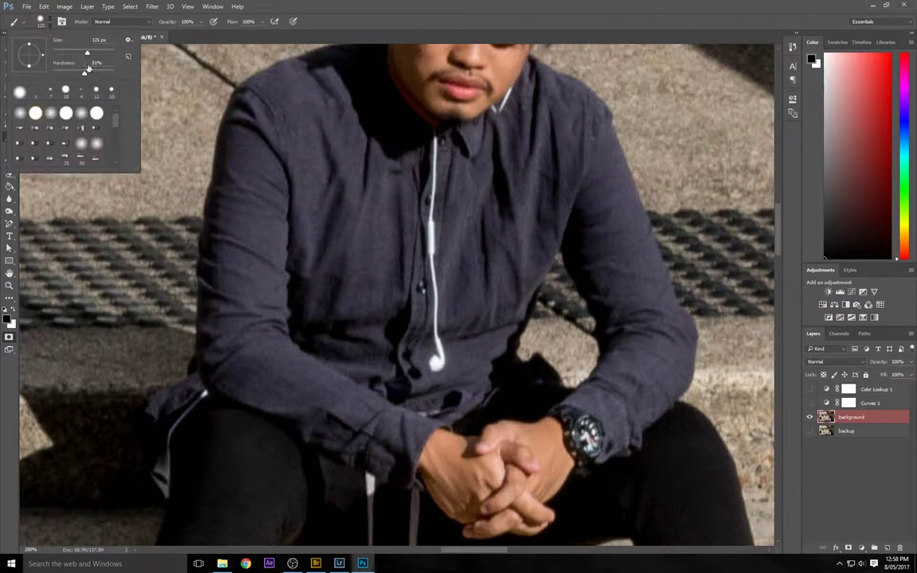
{"action": "left_click", "coordinate": [46, 22]}
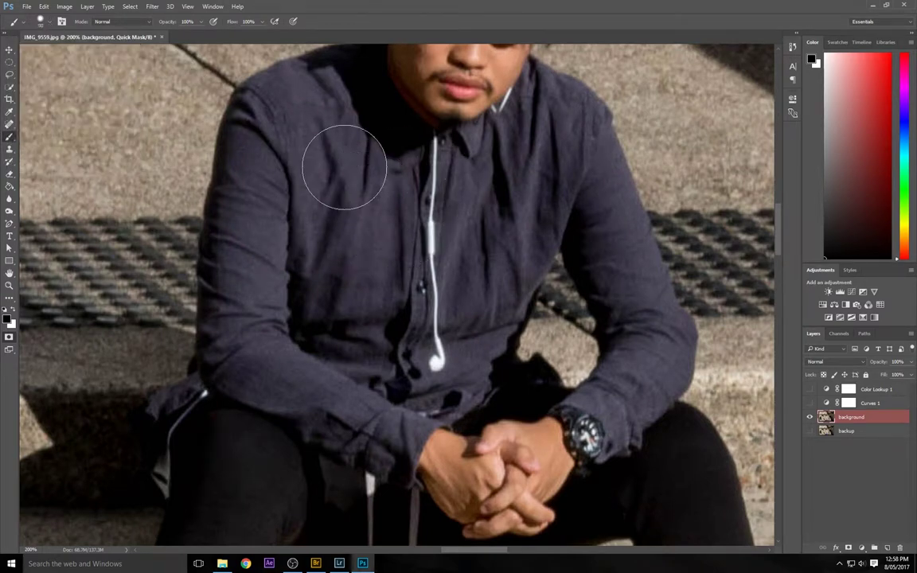
{"action": "scroll", "coordinate": [343, 144], "scroll_direction": "up", "scroll_amount": 2}
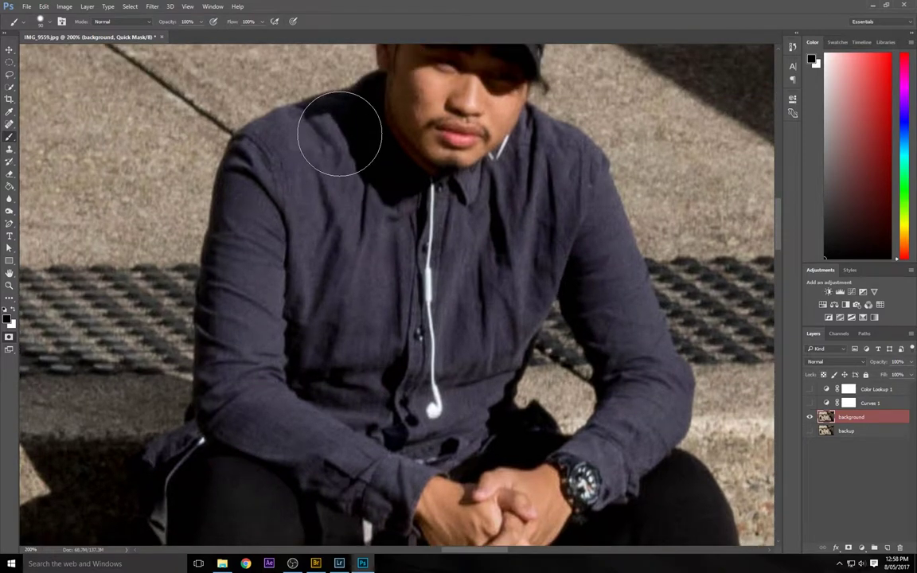
{"action": "mouse_move", "coordinate": [336, 131]}
{"action": "left_mouse_down"}
{"action": "mouse_move", "coordinate": [272, 159]}
{"action": "mouse_move", "coordinate": [358, 164]}
{"action": "mouse_move", "coordinate": [318, 388]}
{"action": "mouse_move", "coordinate": [378, 455]}
{"action": "mouse_move", "coordinate": [548, 138]}
{"action": "left_mouse_up"}
{"action": "scroll", "coordinate": [317, 389], "scroll_direction": "down", "scroll_amount": 4}
{"action": "mouse_move", "coordinate": [433, 321]}
{"action": "left_mouse_down"}
{"action": "mouse_move", "coordinate": [390, 127]}
{"action": "mouse_move", "coordinate": [501, 117]}
{"action": "mouse_move", "coordinate": [537, 158]}
{"action": "mouse_move", "coordinate": [595, 305]}
{"action": "mouse_move", "coordinate": [565, 432]}
{"action": "mouse_move", "coordinate": [527, 440]}
{"action": "left_mouse_up"}
{"action": "scroll", "coordinate": [390, 127], "scroll_direction": "up", "scroll_amount": 3}
Step: With a smaller brush, paint quick mask over the dark shirt's remaining sleeve and left cuff
{"action": "scroll", "coordinate": [386, 297], "scroll_direction": "down", "scroll_amount": 3}
{"action": "scroll", "coordinate": [387, 297], "scroll_direction": "left", "scroll_amount": 5}
{"action": "key", "text": "bracketleft"}
{"action": "key", "text": "bracketleft"}
{"action": "key", "text": "bracketleft"}
{"action": "key", "text": "bracketleft"}
{"action": "key", "text": "bracketleft"}
{"action": "mouse_move", "coordinate": [386, 296]}
{"action": "left_mouse_down"}
{"action": "mouse_move", "coordinate": [342, 347]}
{"action": "mouse_move", "coordinate": [353, 391]}
{"action": "left_mouse_up"}
{"action": "scroll", "coordinate": [430, 365], "scroll_direction": "up", "scroll_amount": 5}
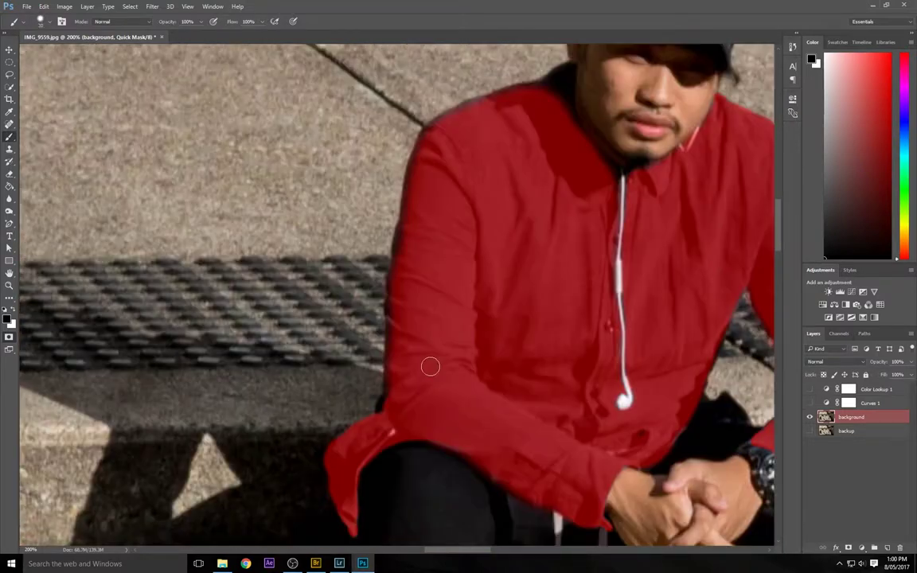
Step: Mask the upper-left man's whole blue T-shirt, touch up its lower edge, then zoom out
{"action": "key", "text": "bracketright"}
{"action": "key", "text": "bracketright"}
{"action": "key", "text": "bracketright"}
{"action": "key", "text": "bracketright"}
{"action": "key", "text": "bracketright"}
{"action": "scroll", "coordinate": [548, 107], "scroll_direction": "down", "scroll_amount": 5}
{"action": "scroll", "coordinate": [548, 107], "scroll_direction": "right", "scroll_amount": 5}
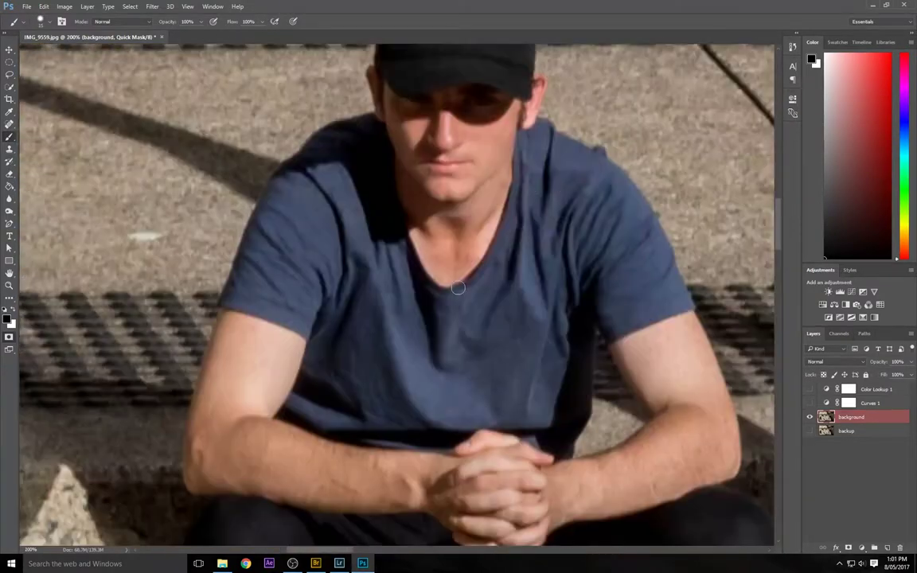
{"action": "mouse_move", "coordinate": [457, 289]}
{"action": "left_mouse_down"}
{"action": "mouse_move", "coordinate": [342, 173]}
{"action": "mouse_move", "coordinate": [366, 137]}
{"action": "mouse_move", "coordinate": [237, 297]}
{"action": "mouse_move", "coordinate": [288, 215]}
{"action": "mouse_move", "coordinate": [548, 209]}
{"action": "mouse_move", "coordinate": [529, 142]}
{"action": "mouse_move", "coordinate": [588, 160]}
{"action": "mouse_move", "coordinate": [609, 332]}
{"action": "mouse_move", "coordinate": [625, 272]}
{"action": "mouse_move", "coordinate": [584, 153]}
{"action": "mouse_move", "coordinate": [574, 334]}
{"action": "mouse_move", "coordinate": [547, 381]}
{"action": "mouse_move", "coordinate": [339, 393]}
{"action": "mouse_move", "coordinate": [304, 408]}
{"action": "left_mouse_up"}
{"action": "key", "text": "bracketleft"}
{"action": "key", "text": "bracketleft"}
{"action": "key", "text": "bracketleft"}
{"action": "key", "text": "bracketleft"}
{"action": "key", "text": "bracketleft"}
{"action": "key", "text": "bracketleft"}
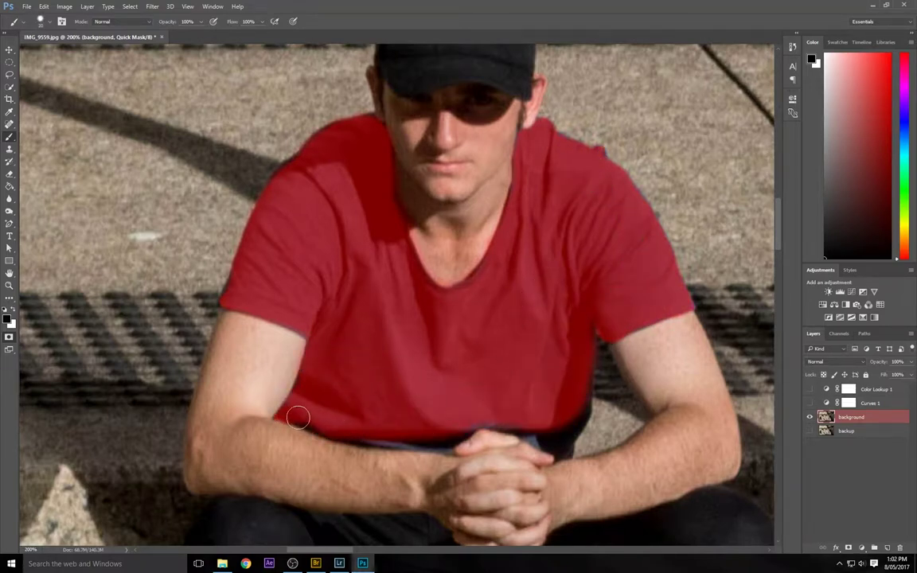
{"action": "mouse_move", "coordinate": [297, 417]}
{"action": "left_mouse_down"}
{"action": "mouse_move", "coordinate": [363, 436]}
{"action": "mouse_move", "coordinate": [437, 440]}
{"action": "mouse_move", "coordinate": [382, 412]}
{"action": "mouse_move", "coordinate": [297, 417]}
{"action": "mouse_move", "coordinate": [444, 448]}
{"action": "mouse_move", "coordinate": [470, 423]}
{"action": "mouse_move", "coordinate": [495, 419]}
{"action": "mouse_move", "coordinate": [565, 436]}
{"action": "mouse_move", "coordinate": [587, 379]}
{"action": "mouse_move", "coordinate": [562, 450]}
{"action": "mouse_move", "coordinate": [533, 436]}
{"action": "left_mouse_up"}
{"action": "mouse_move", "coordinate": [508, 363]}
{"action": "left_mouse_down"}
{"action": "mouse_move", "coordinate": [517, 269]}
{"action": "mouse_move", "coordinate": [533, 276]}
{"action": "left_mouse_up"}
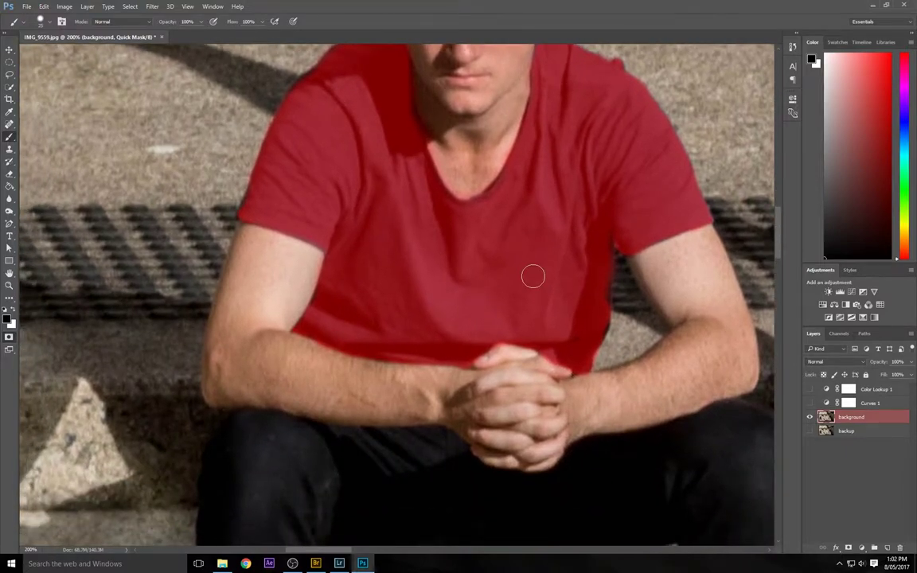
{"action": "key", "text": "ctrl+minus"}
{"action": "key", "text": "ctrl+minus"}
{"action": "key", "text": "ctrl+minus"}
{"action": "key", "text": "ctrl+minus"}
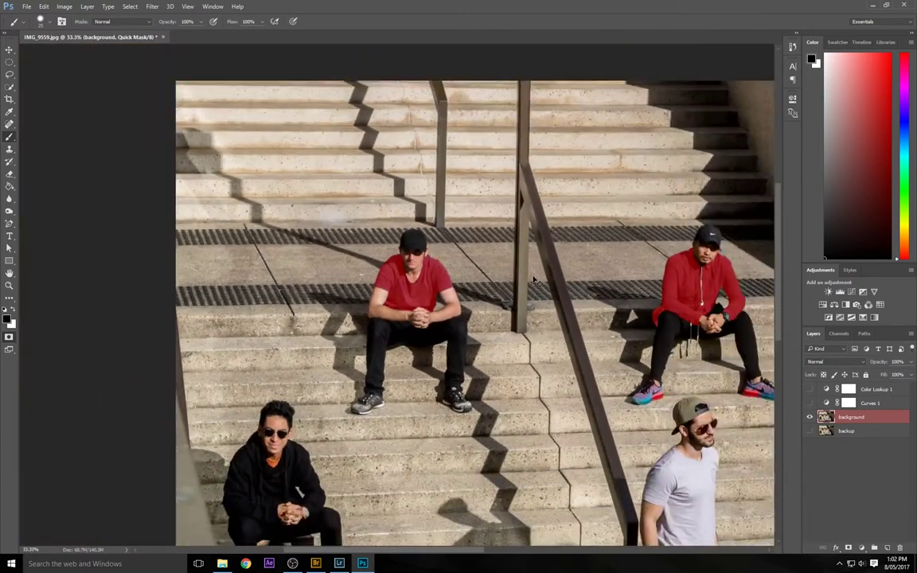
{"action": "key", "text": "ctrl+minus"}
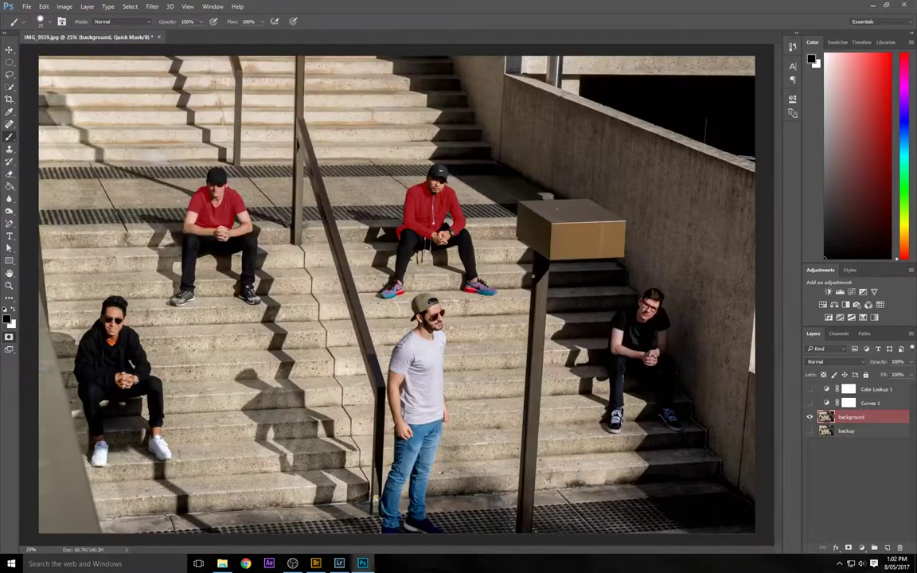
Step: Leave Quick Mask and invert the selection so only the shirts are selected
{"action": "key", "text": "q"}
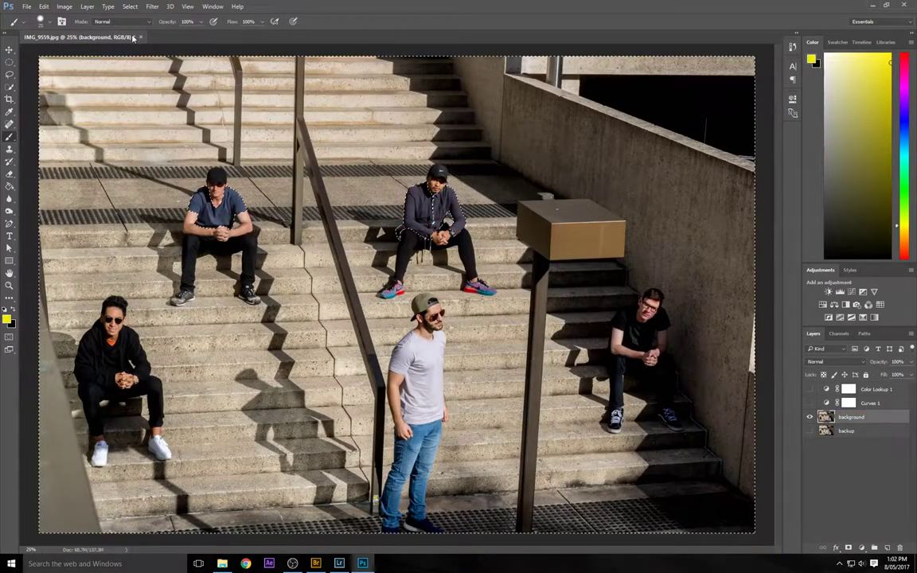
{"action": "key", "text": "q"}
{"action": "key", "text": "q"}
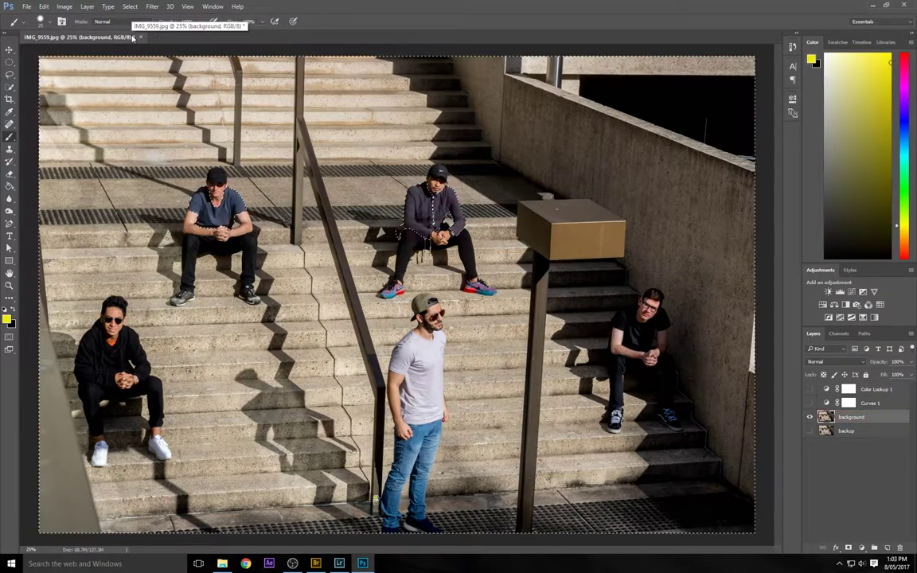
{"action": "left_click", "coordinate": [152, 7]}
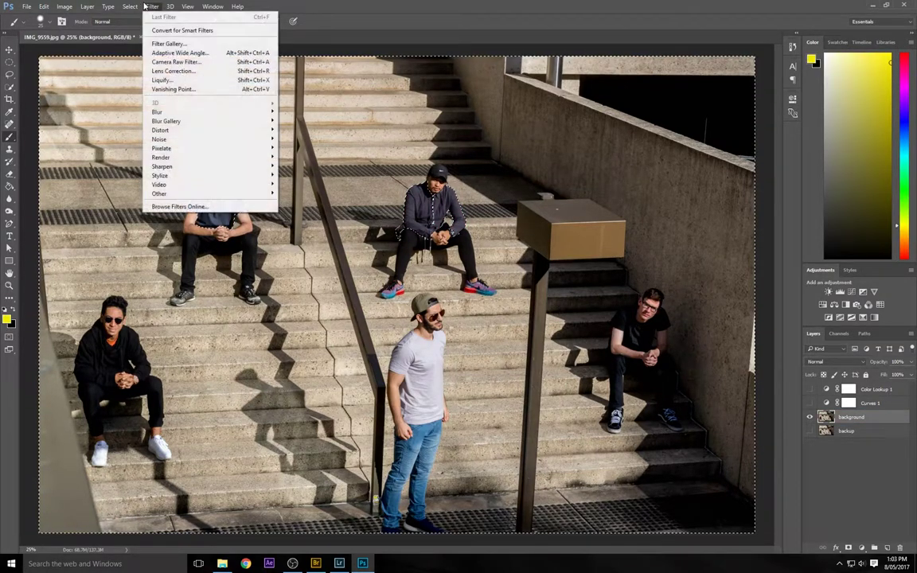
{"action": "mouse_move", "coordinate": [130, 6]}
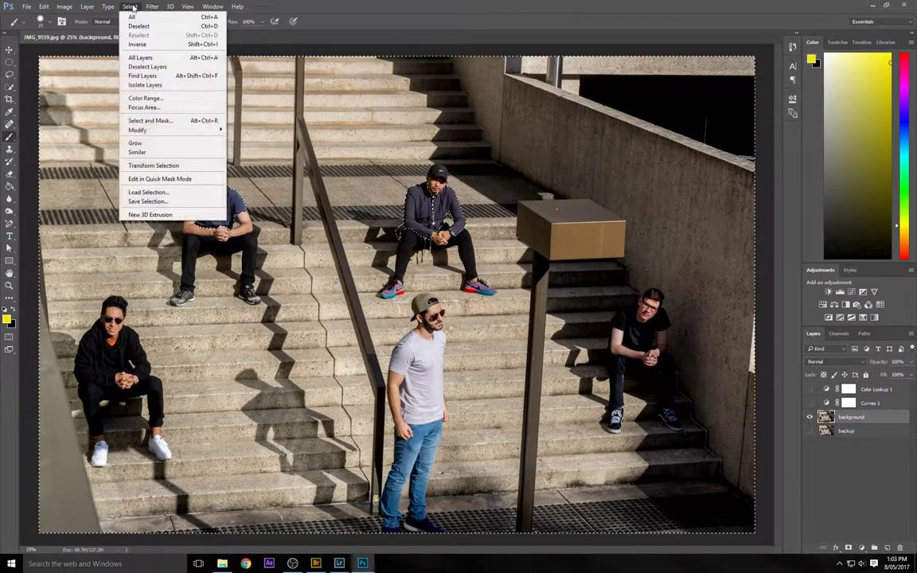
{"action": "left_click", "coordinate": [209, 45]}
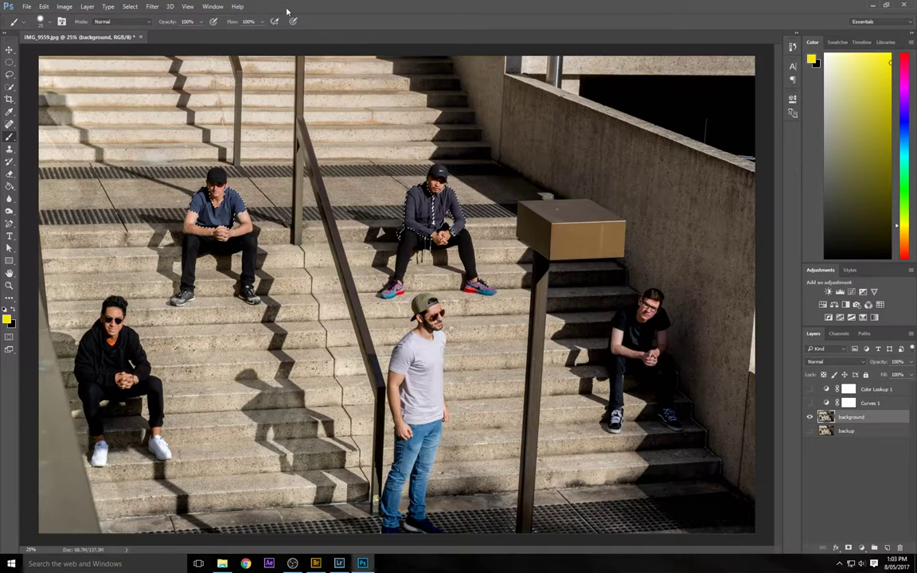
Step: Add a Solid Color fill layer over the shirt selection with colour 000000 black
{"action": "left_click", "coordinate": [87, 6]}
{"action": "left_click", "coordinate": [86, 6]}
{"action": "left_click", "coordinate": [89, 8]}
{"action": "mouse_move", "coordinate": [168, 93]}
{"action": "mouse_move", "coordinate": [183, 113]}
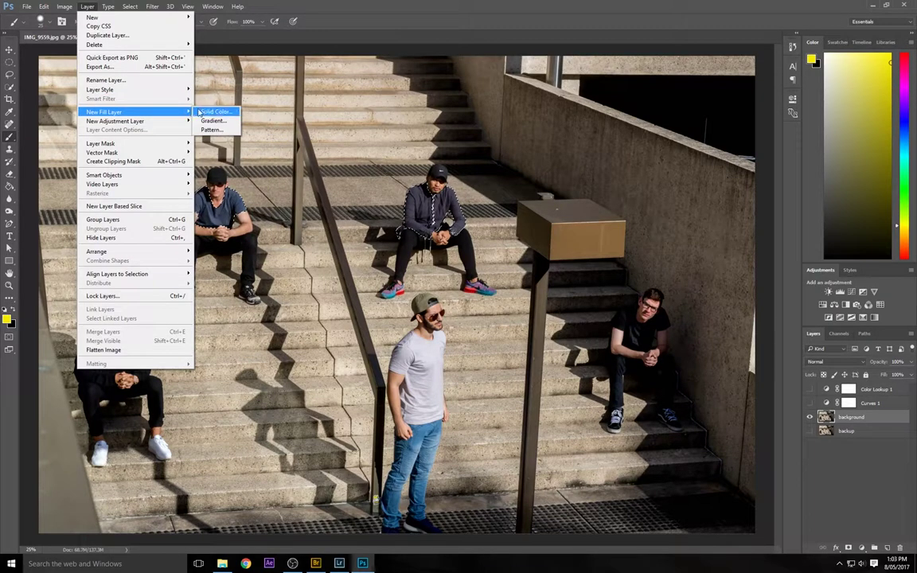
{"action": "left_click", "coordinate": [221, 113]}
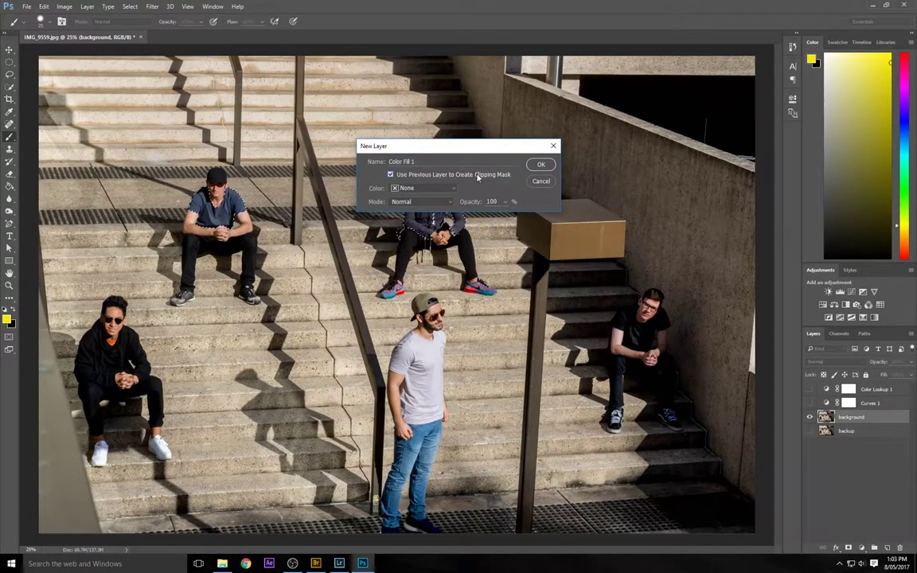
{"action": "left_click", "coordinate": [540, 164]}
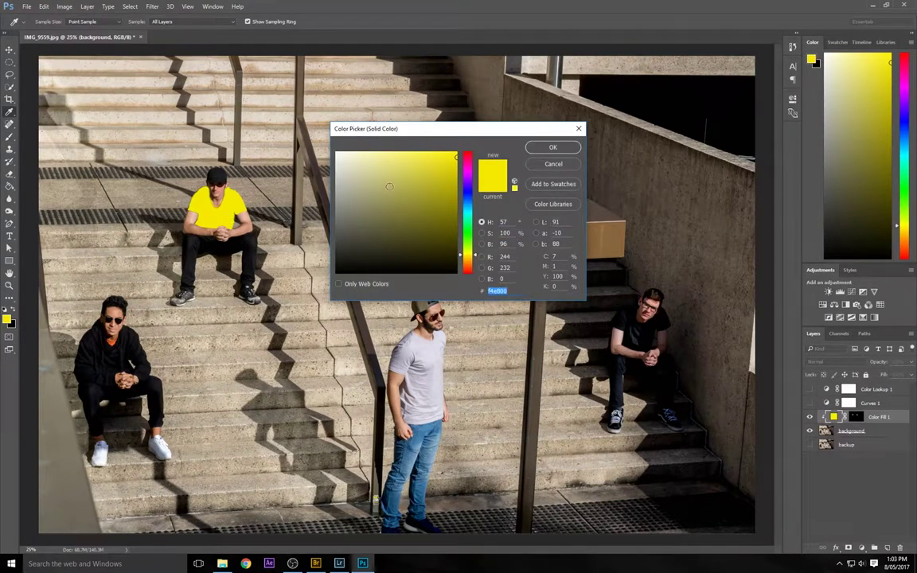
{"action": "left_click_drag", "start_coordinate": [393, 196], "coordinate": [525, 269]}
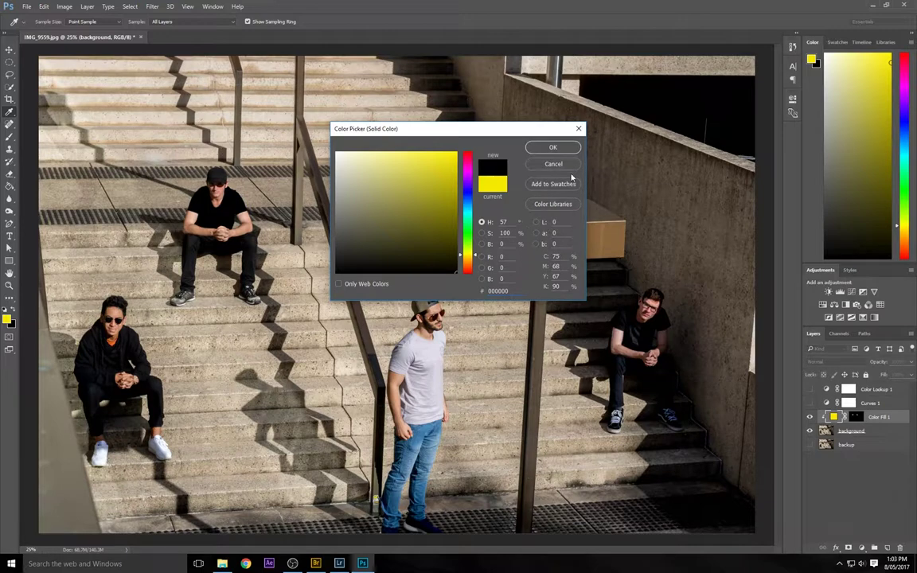
Step: Accept black as the fill colour and set Color Fill 1's blend mode to Overlay
{"action": "left_click", "coordinate": [552, 148]}
{"action": "key", "text": "b"}
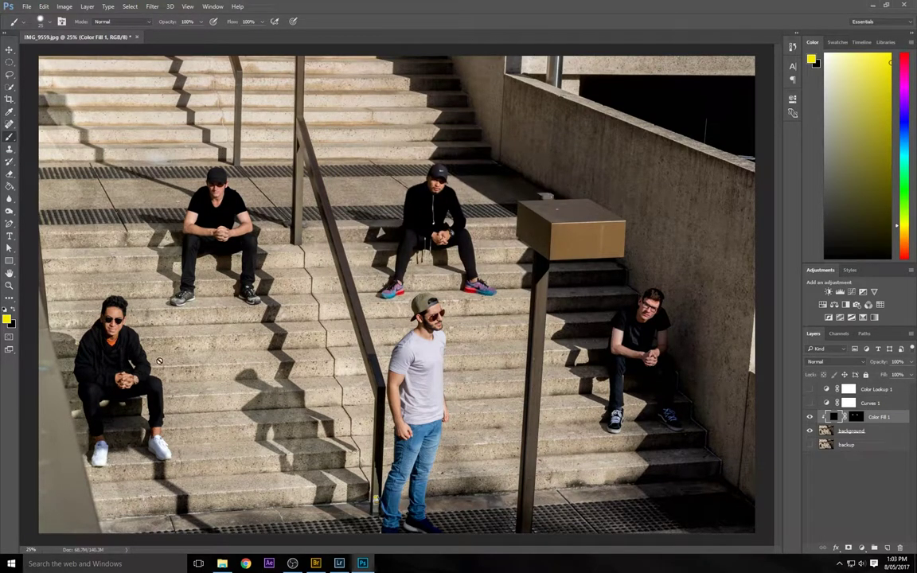
{"action": "right_click", "coordinate": [902, 420]}
{"action": "key", "text": "Escape"}
{"action": "left_click", "coordinate": [836, 362]}
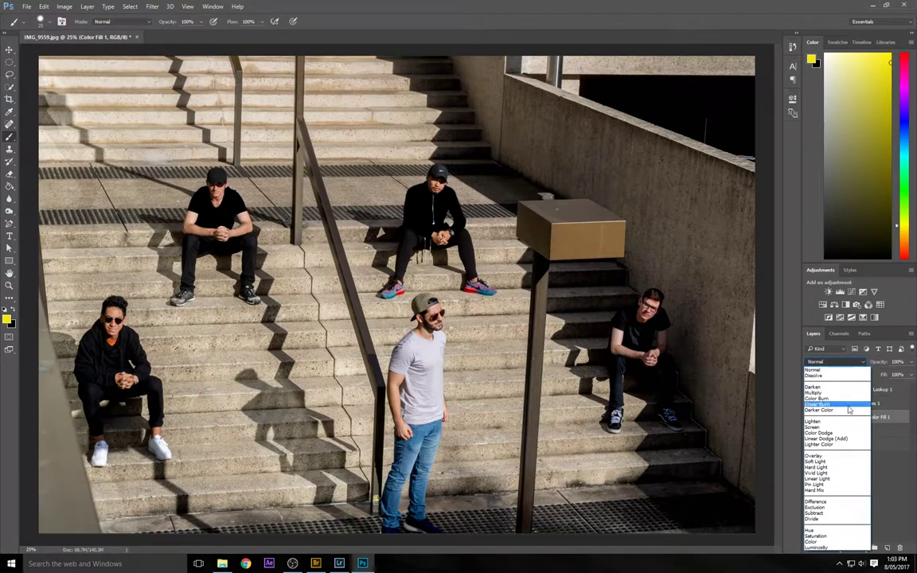
{"action": "left_click", "coordinate": [848, 456]}
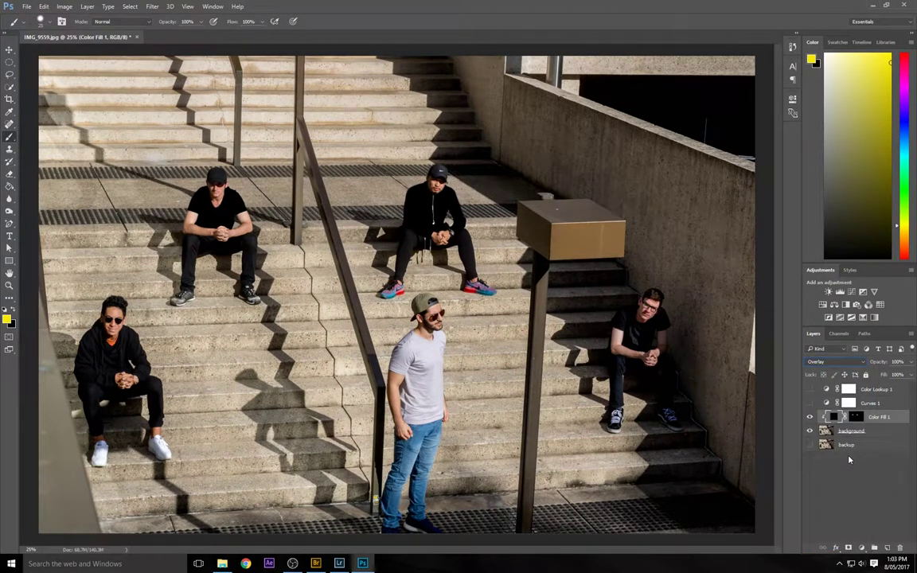
{"action": "left_click", "coordinate": [835, 362]}
{"action": "left_click", "coordinate": [832, 373]}
{"action": "left_click", "coordinate": [835, 362]}
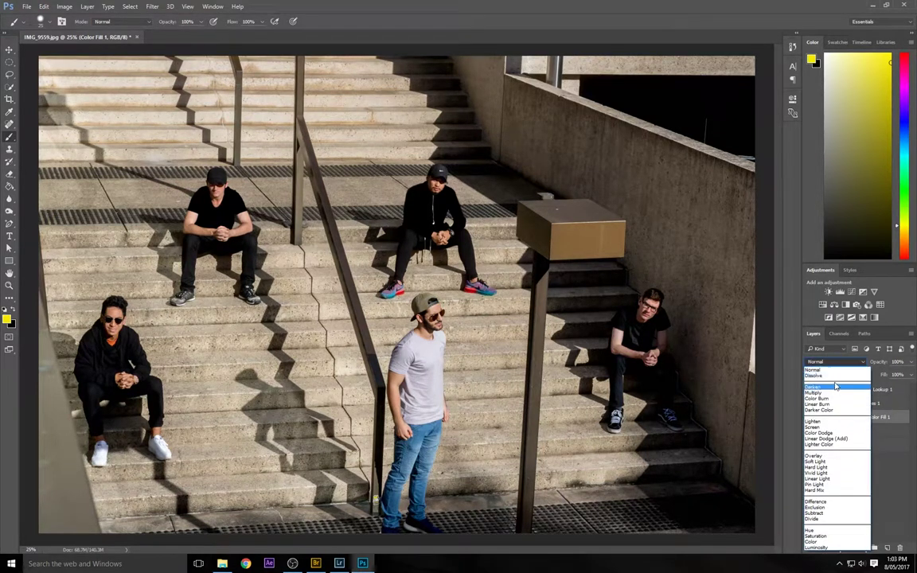
{"action": "left_click", "coordinate": [831, 456]}
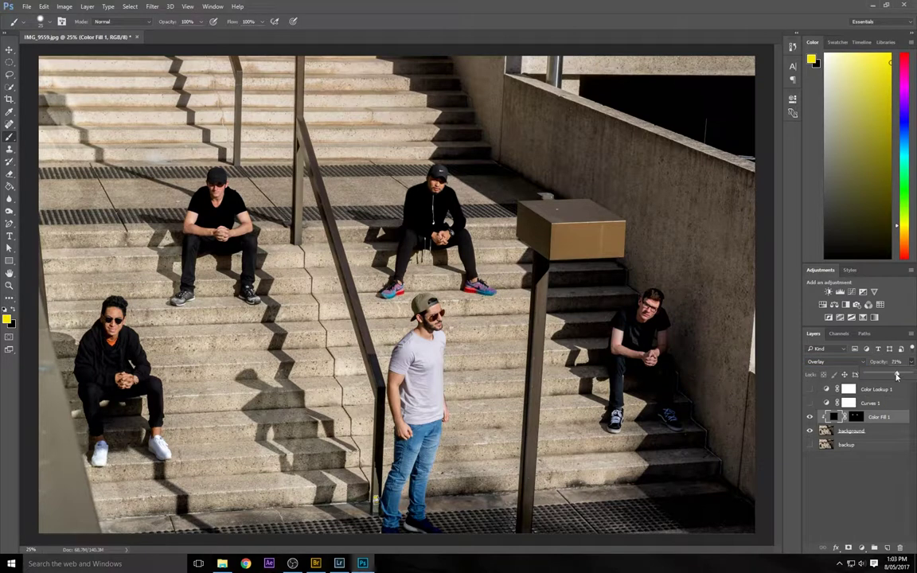
Step: Lower Color Fill 1's opacity to 77% and toggle its visibility to compare
{"action": "mouse_move", "coordinate": [907, 369]}
{"action": "left_mouse_down"}
{"action": "mouse_move", "coordinate": [881, 377]}
{"action": "mouse_move", "coordinate": [895, 373]}
{"action": "left_mouse_up"}
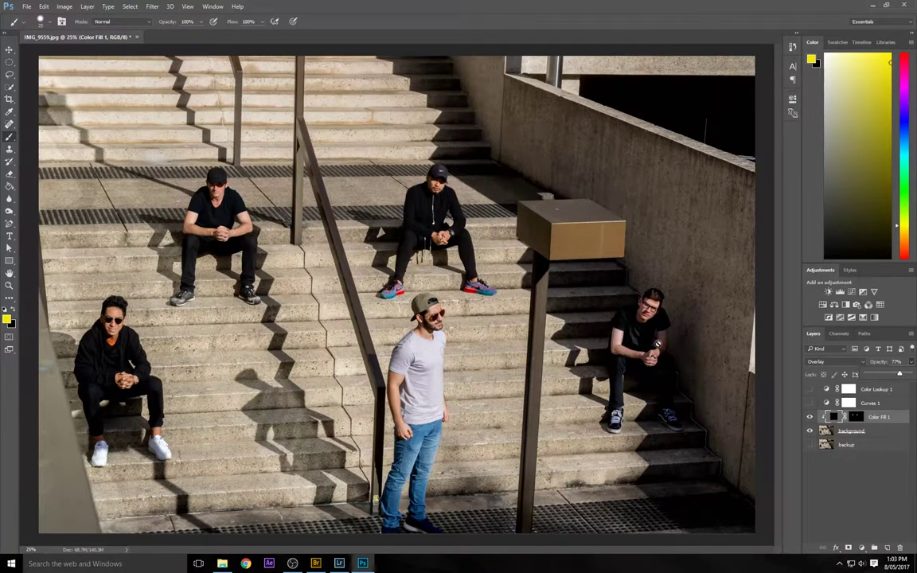
{"action": "left_click", "coordinate": [810, 418]}
{"action": "left_click", "coordinate": [810, 417]}
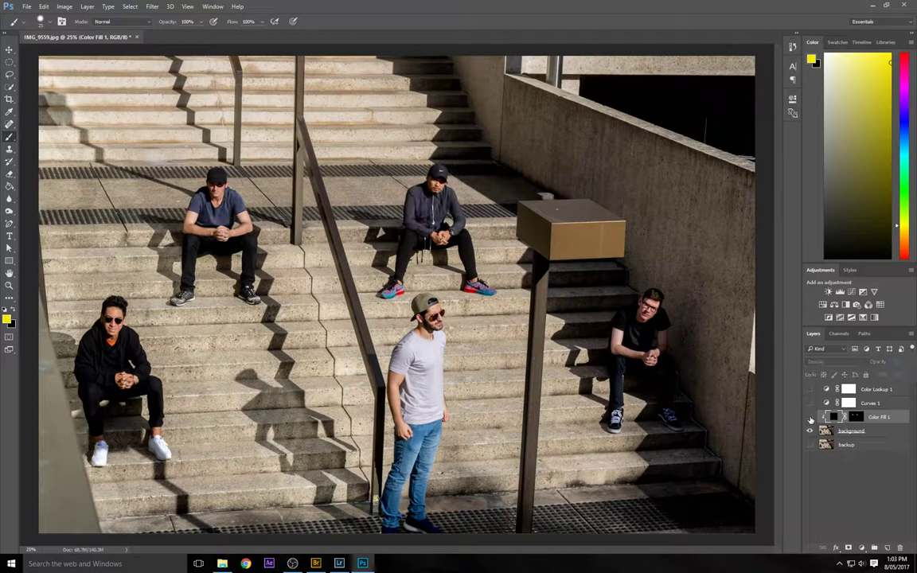
{"action": "left_click", "coordinate": [810, 418]}
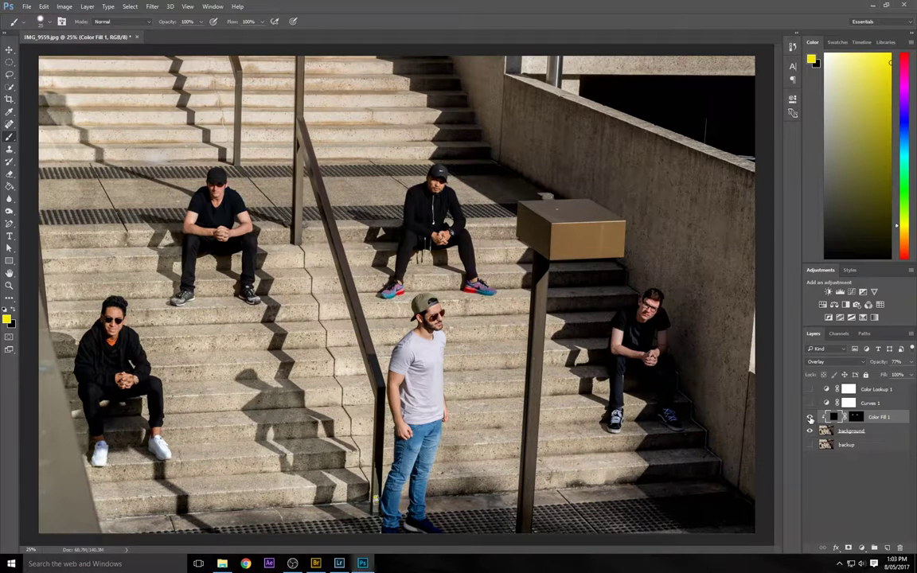
{"action": "left_click", "coordinate": [810, 417]}
{"action": "left_click", "coordinate": [810, 418]}
Step: Zoom in to 50% and then 200% on the shirts and shoe, then zoom back out
{"action": "key", "text": "ctrl+plus"}
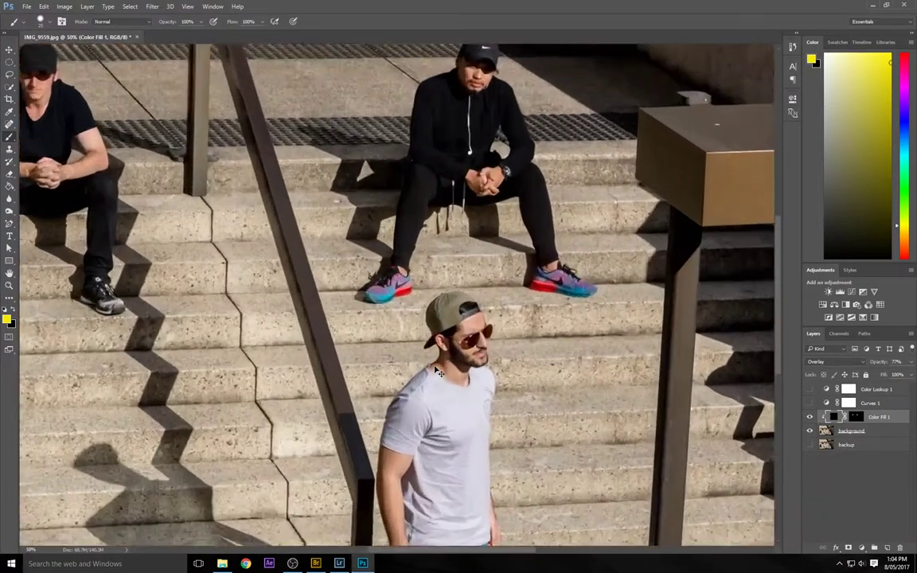
{"action": "key", "text": "ctrl+plus"}
{"action": "key", "text": "ctrl+plus"}
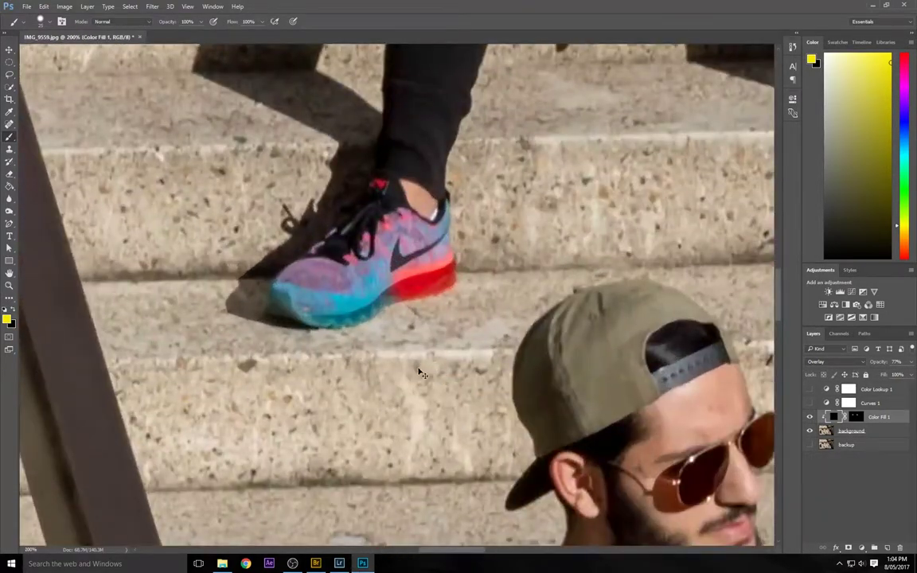
{"action": "key", "text": "ctrl+minus"}
{"action": "key", "text": "ctrl+minus"}
{"action": "key", "text": "ctrl+minus"}
{"action": "key", "text": "ctrl+minus"}
{"action": "key", "text": "ctrl+minus"}
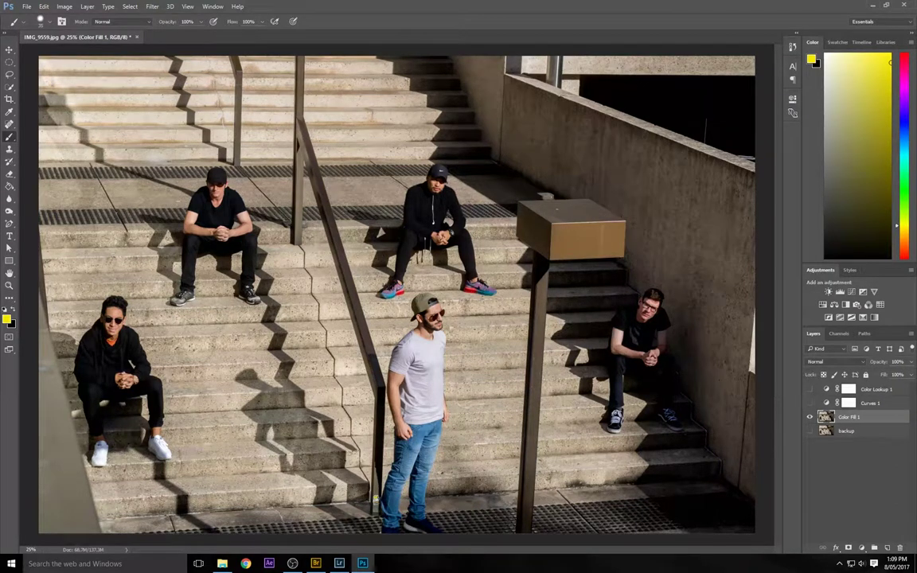
Step: Select Color Lookup 1 and show all other layers again, including Curves 1
{"action": "left_click", "coordinate": [875, 389]}
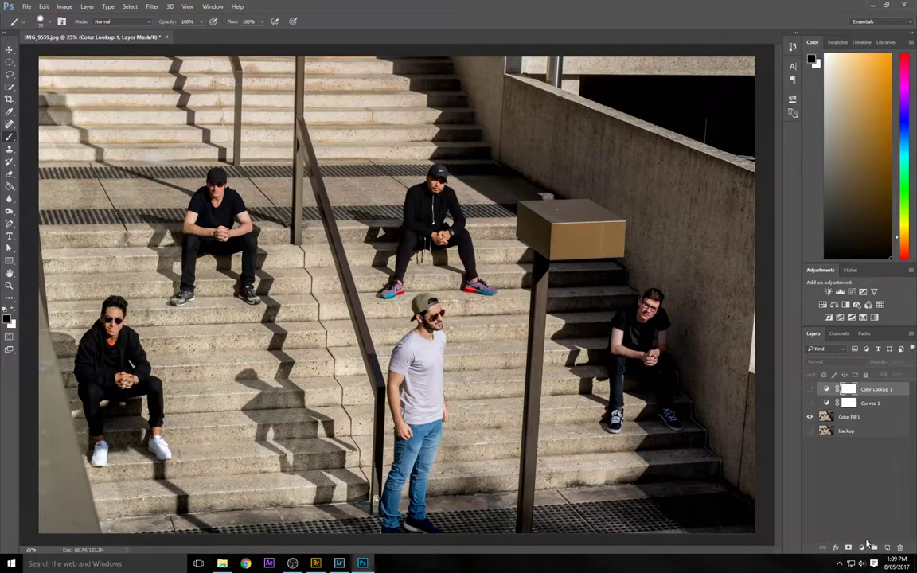
{"action": "right_click", "coordinate": [810, 417]}
{"action": "left_click", "coordinate": [819, 434]}
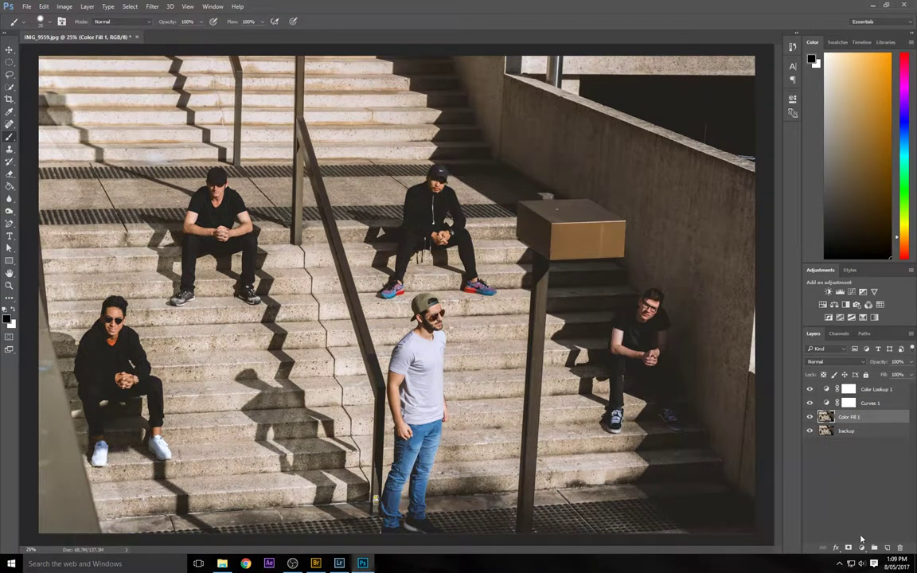
{"action": "key", "text": "alt+shift+bracketright"}
{"action": "left_click", "coordinate": [862, 547]}
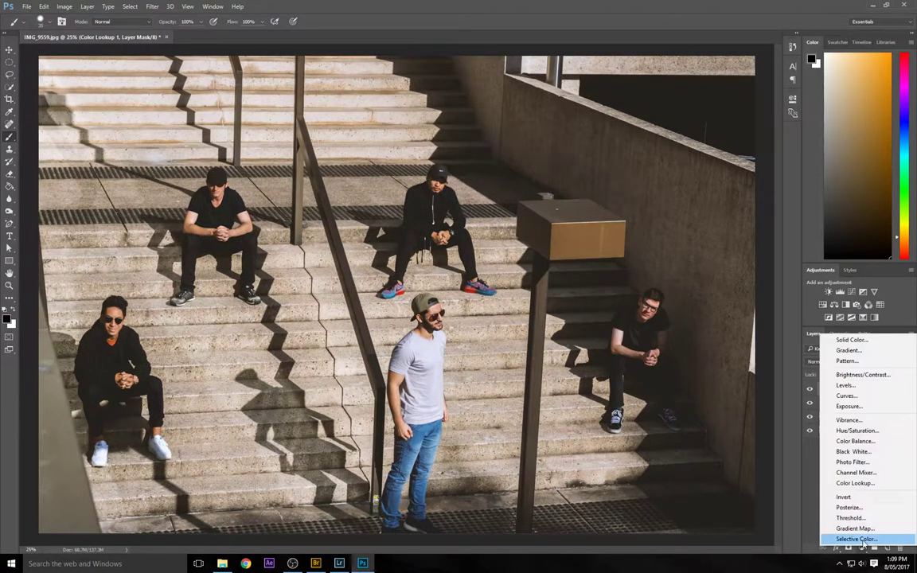
{"action": "key", "text": "Escape"}
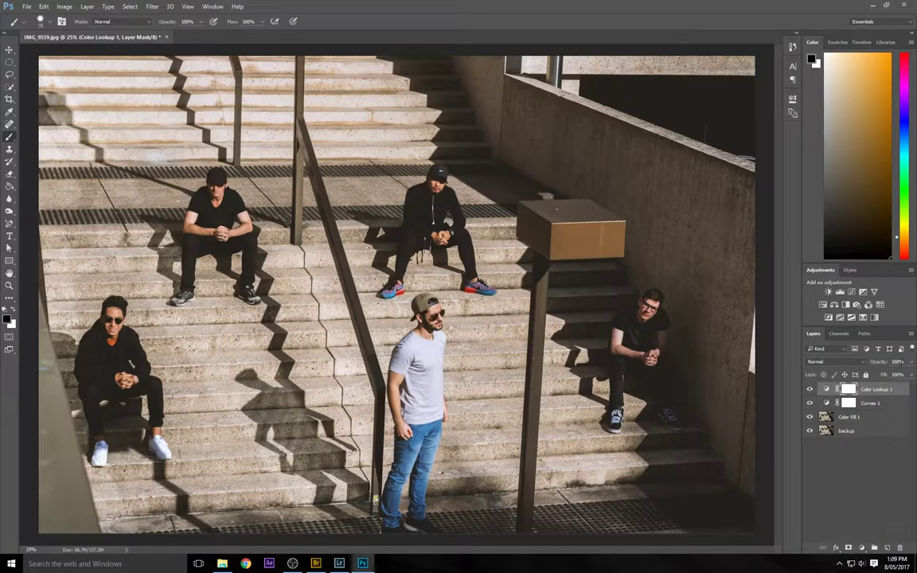
Step: Set Color Lookup 1 opacity to 41% and Curves 1 opacity to 72%
{"action": "left_click", "coordinate": [909, 362]}
{"action": "mouse_move", "coordinate": [907, 375]}
{"action": "left_mouse_down"}
{"action": "mouse_move", "coordinate": [884, 375]}
{"action": "mouse_move", "coordinate": [899, 375]}
{"action": "left_mouse_up"}
{"action": "key", "text": "alt+bracketleft"}
{"action": "left_click", "coordinate": [910, 362]}
{"action": "mouse_move", "coordinate": [907, 375]}
{"action": "left_mouse_down"}
{"action": "mouse_move", "coordinate": [899, 375]}
{"action": "mouse_move", "coordinate": [912, 375]}
{"action": "left_mouse_up"}
{"action": "key", "text": "alt+bracketright"}
{"action": "left_click", "coordinate": [860, 547]}
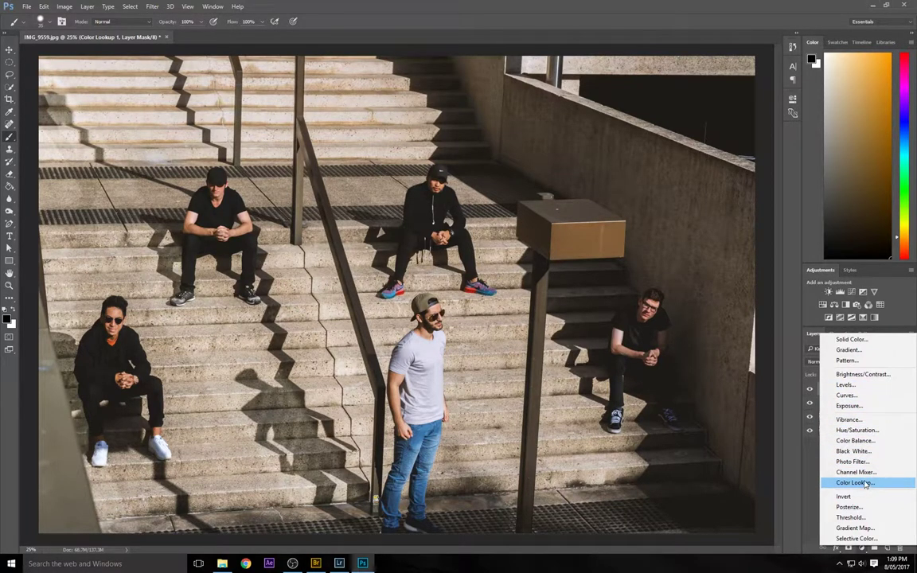
Step: Add Color Balance: Midtones Cyan-Red -18, Yellow-Blue +17; Highlights Yellow-Blue -14; then Shadows selected
{"action": "left_click", "coordinate": [863, 440]}
{"action": "left_click_drag", "start_coordinate": [698, 182], "coordinate": [706, 181]}
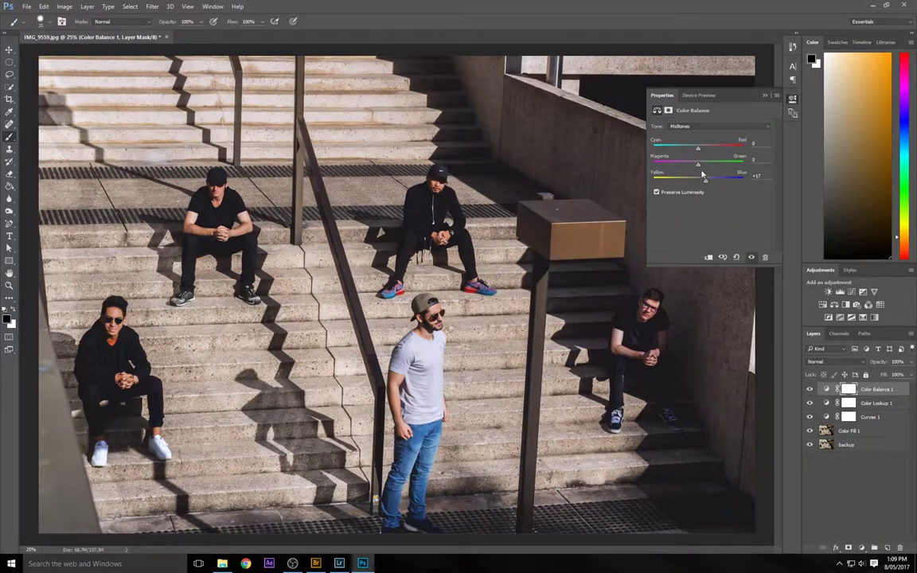
{"action": "left_click_drag", "start_coordinate": [698, 150], "coordinate": [690, 151]}
{"action": "left_click", "coordinate": [703, 128]}
{"action": "left_click", "coordinate": [692, 146]}
{"action": "mouse_move", "coordinate": [698, 180]}
{"action": "left_mouse_down"}
{"action": "mouse_move", "coordinate": [703, 152]}
{"action": "mouse_move", "coordinate": [699, 188]}
{"action": "left_mouse_up"}
{"action": "left_click", "coordinate": [703, 126]}
{"action": "left_click", "coordinate": [693, 130]}
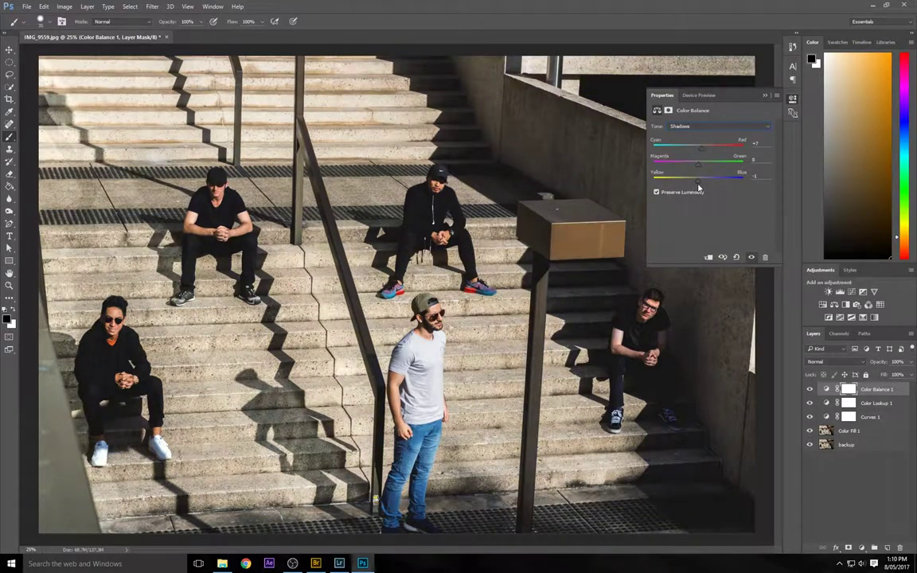
Step: Toggle the Color Balance and Color Lookup layers to compare, then close the properties
{"action": "left_click", "coordinate": [809, 389]}
{"action": "left_click", "coordinate": [809, 389]}
{"action": "left_click", "coordinate": [810, 389]}
{"action": "left_click", "coordinate": [810, 389]}
{"action": "left_click", "coordinate": [809, 389]}
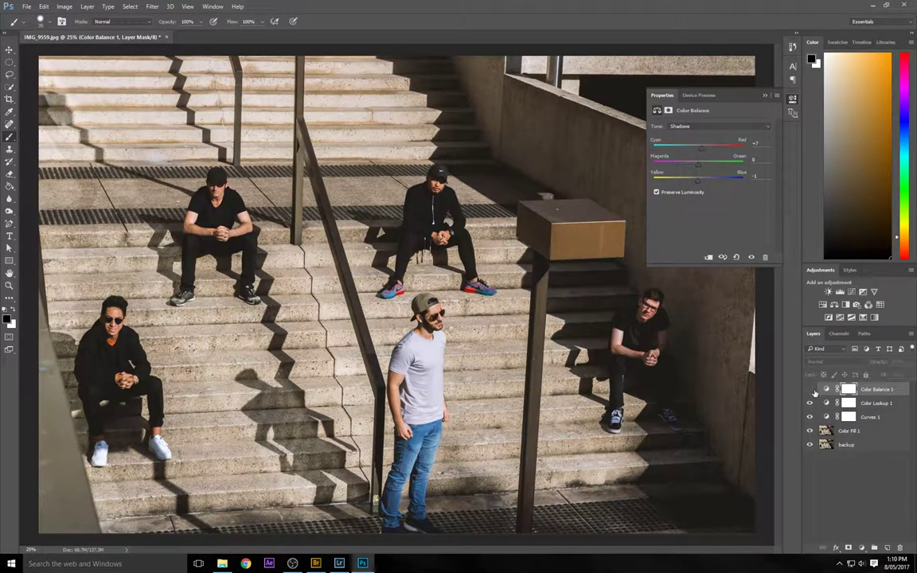
{"action": "left_click", "coordinate": [809, 389]}
{"action": "left_click", "coordinate": [810, 403]}
{"action": "left_click", "coordinate": [764, 96]}
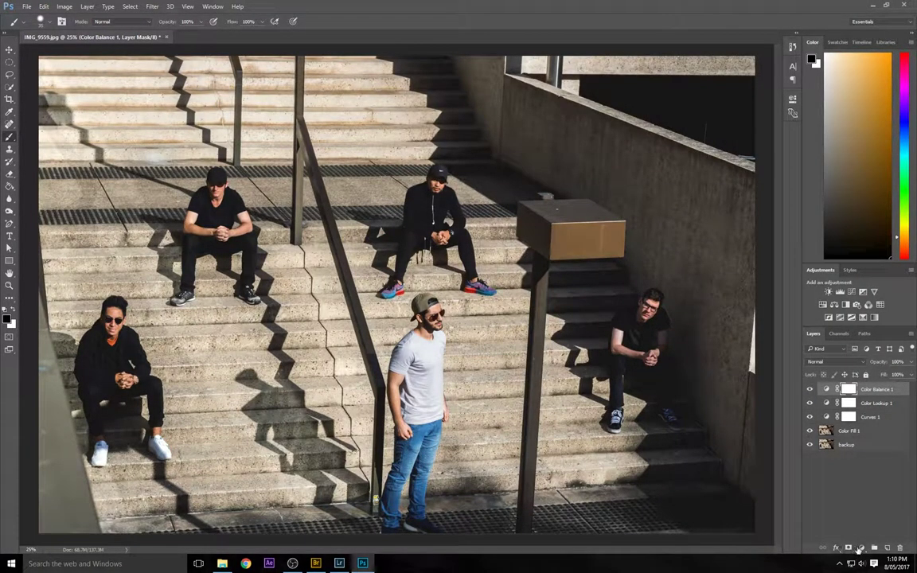
Step: Open the new adjustment layer list
{"action": "left_click", "coordinate": [861, 547]}
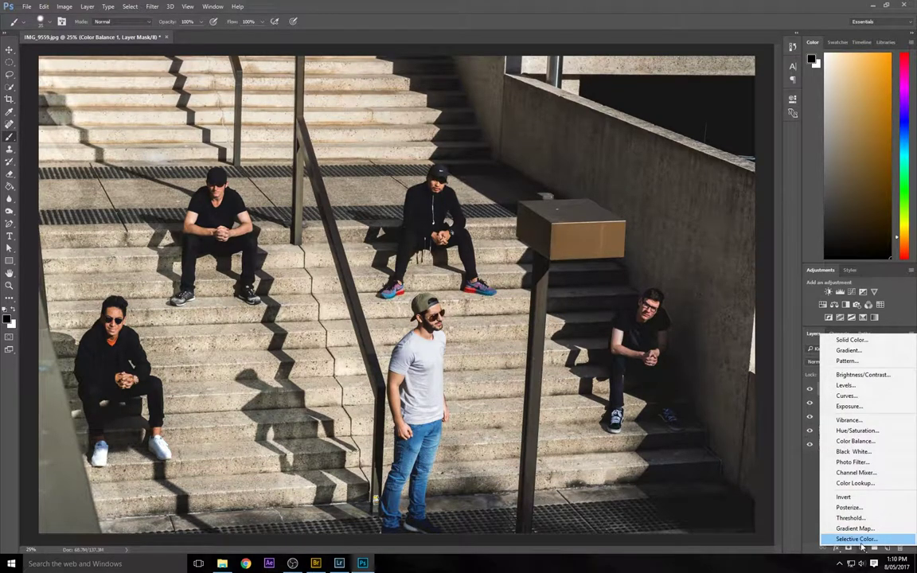
Step: Add Selective Color and set Cyans to Cyan +100, Magenta -100 with less yellow
{"action": "left_click", "coordinate": [861, 542]}
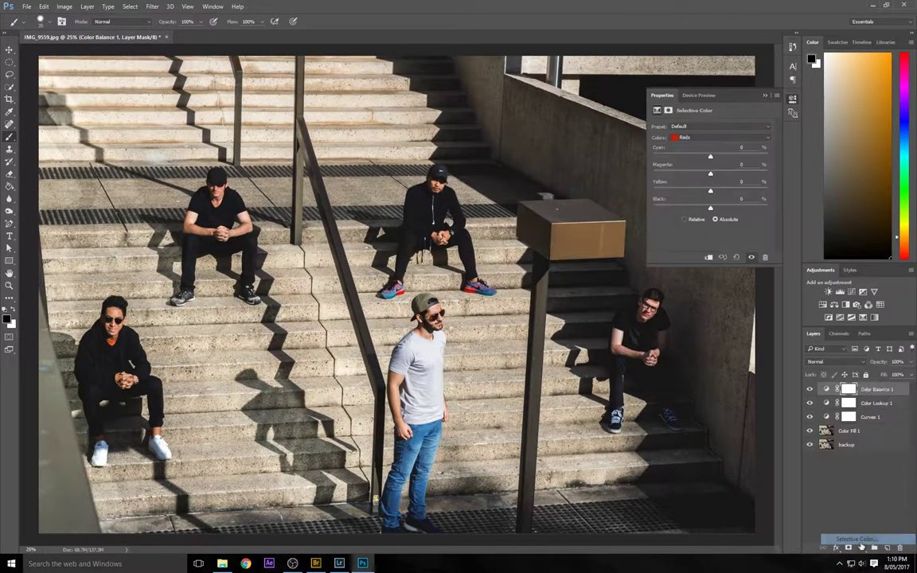
{"action": "left_click", "coordinate": [706, 140]}
{"action": "left_click", "coordinate": [711, 156]}
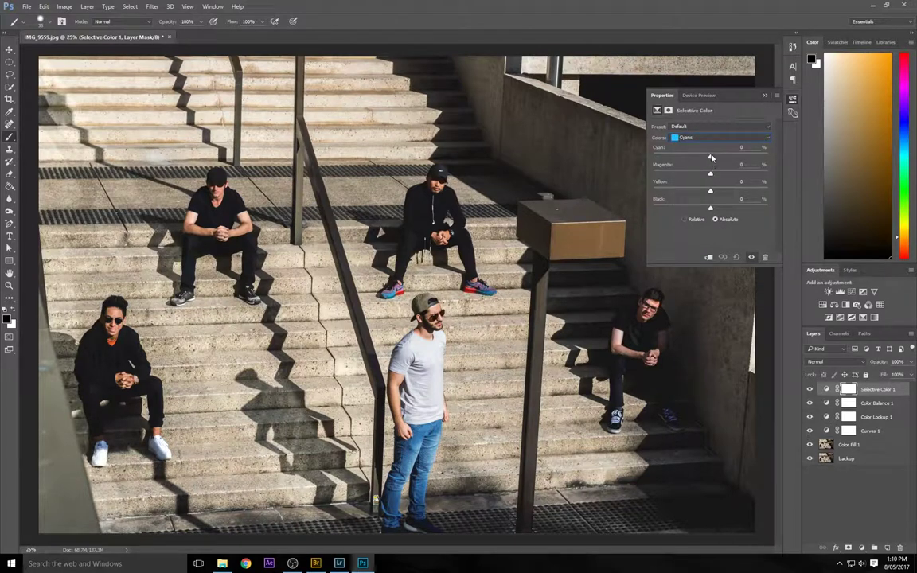
{"action": "left_click_drag", "start_coordinate": [710, 157], "coordinate": [767, 157]}
{"action": "left_click_drag", "start_coordinate": [712, 177], "coordinate": [509, 163]}
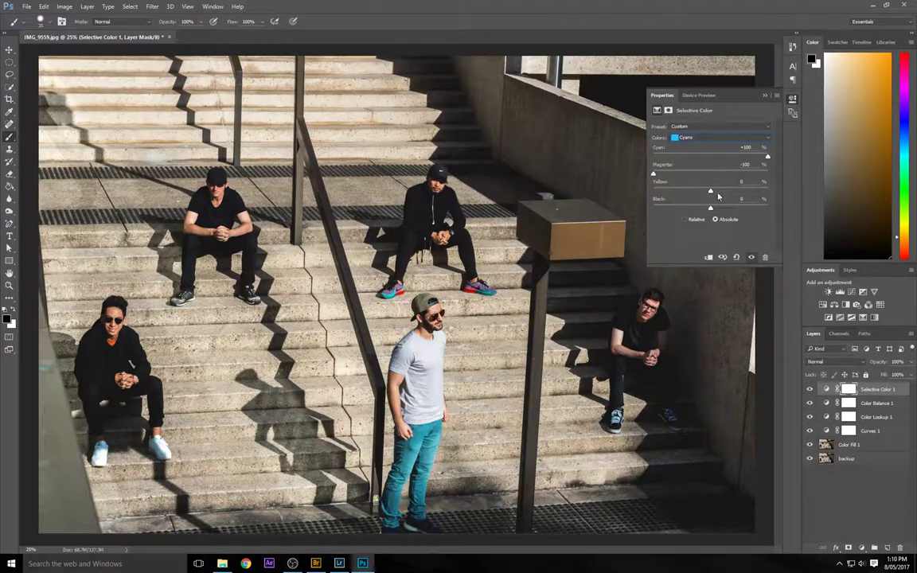
{"action": "left_click_drag", "start_coordinate": [710, 192], "coordinate": [912, 180]}
Step: In Blues, set Cyan +100 and Magenta -100, and reduce black
{"action": "left_click", "coordinate": [727, 140]}
{"action": "left_click", "coordinate": [710, 180]}
{"action": "left_click_drag", "start_coordinate": [710, 157], "coordinate": [768, 157]}
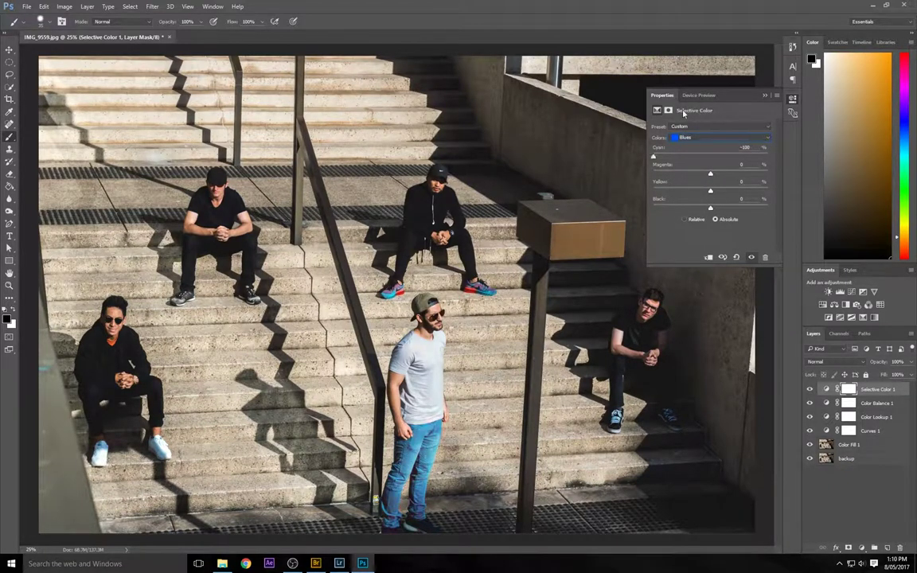
{"action": "mouse_move", "coordinate": [710, 166]}
{"action": "left_mouse_down"}
{"action": "mouse_move", "coordinate": [641, 154]}
{"action": "mouse_move", "coordinate": [560, 183]}
{"action": "mouse_move", "coordinate": [638, 154]}
{"action": "mouse_move", "coordinate": [624, 155]}
{"action": "mouse_move", "coordinate": [720, 170]}
{"action": "left_mouse_up"}
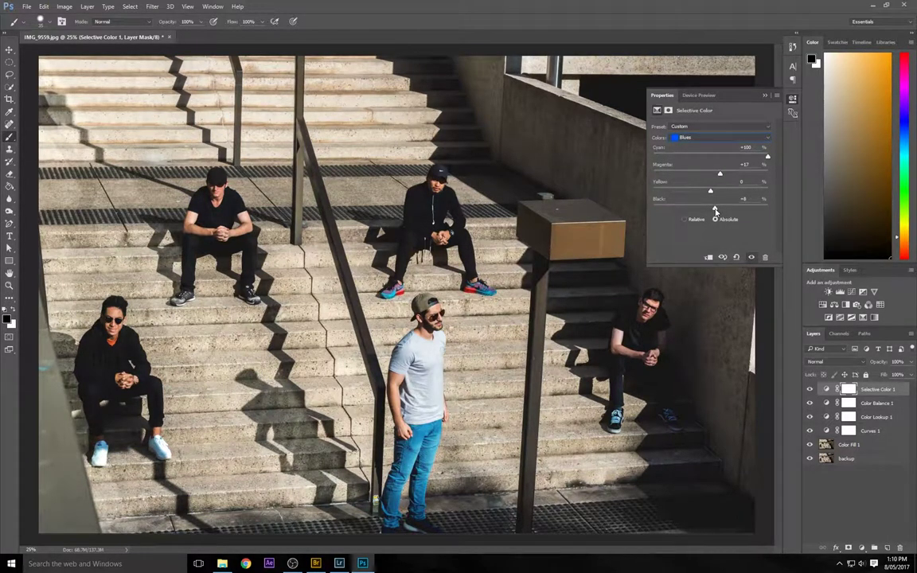
{"action": "left_click_drag", "start_coordinate": [710, 207], "coordinate": [796, 182]}
Step: In Blacks, set Cyan to +22 for a cool shadow tint
{"action": "left_click", "coordinate": [741, 138]}
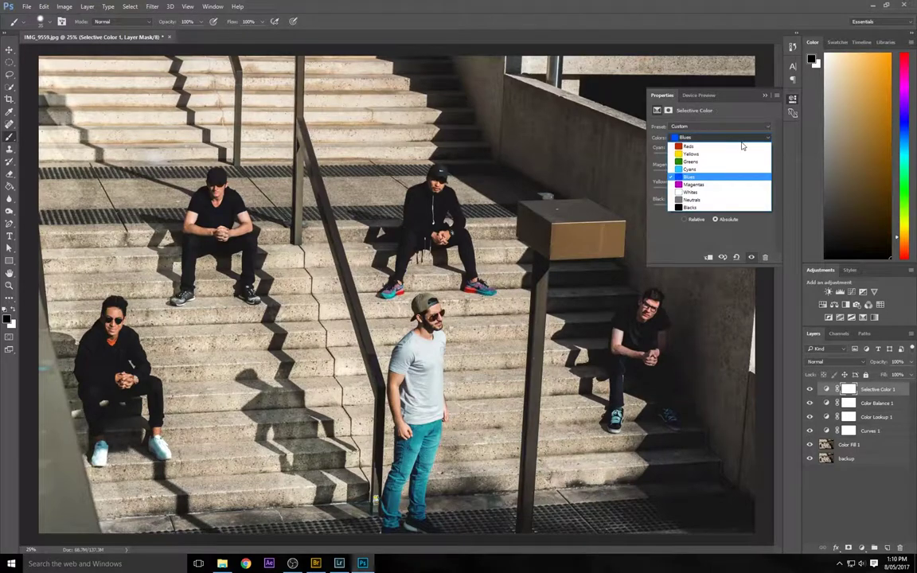
{"action": "left_click", "coordinate": [706, 209]}
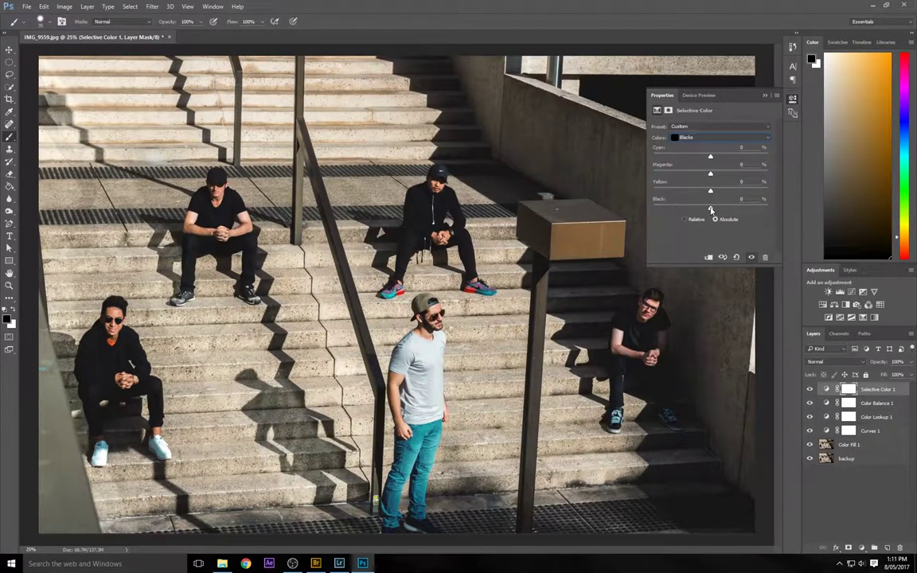
{"action": "mouse_move", "coordinate": [711, 208]}
{"action": "left_mouse_down"}
{"action": "mouse_move", "coordinate": [694, 210]}
{"action": "mouse_move", "coordinate": [720, 211]}
{"action": "mouse_move", "coordinate": [713, 218]}
{"action": "left_mouse_up"}
{"action": "mouse_move", "coordinate": [710, 157]}
{"action": "left_mouse_down"}
{"action": "mouse_move", "coordinate": [690, 158]}
{"action": "mouse_move", "coordinate": [719, 160]}
{"action": "left_mouse_up"}
{"action": "left_click_drag", "start_coordinate": [716, 160], "coordinate": [722, 158]}
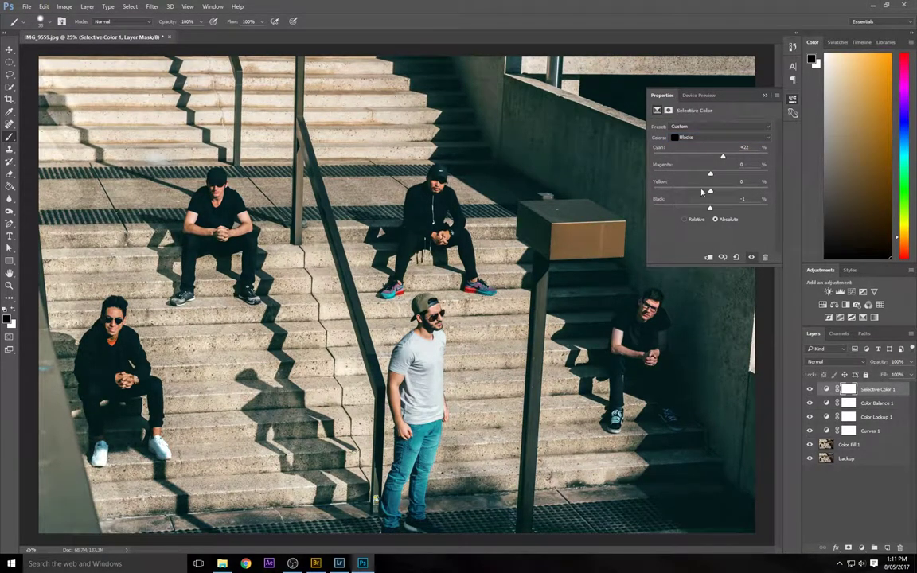
Step: Change Color Balance 1's Midtones Cyan-Red from -18 to -2
{"action": "left_click", "coordinate": [826, 403]}
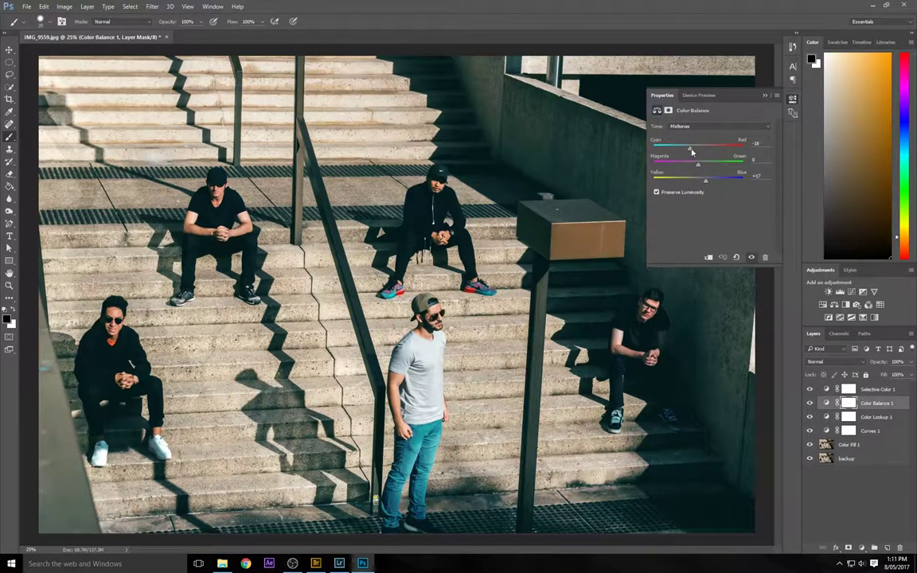
{"action": "left_click_drag", "start_coordinate": [690, 151], "coordinate": [702, 182]}
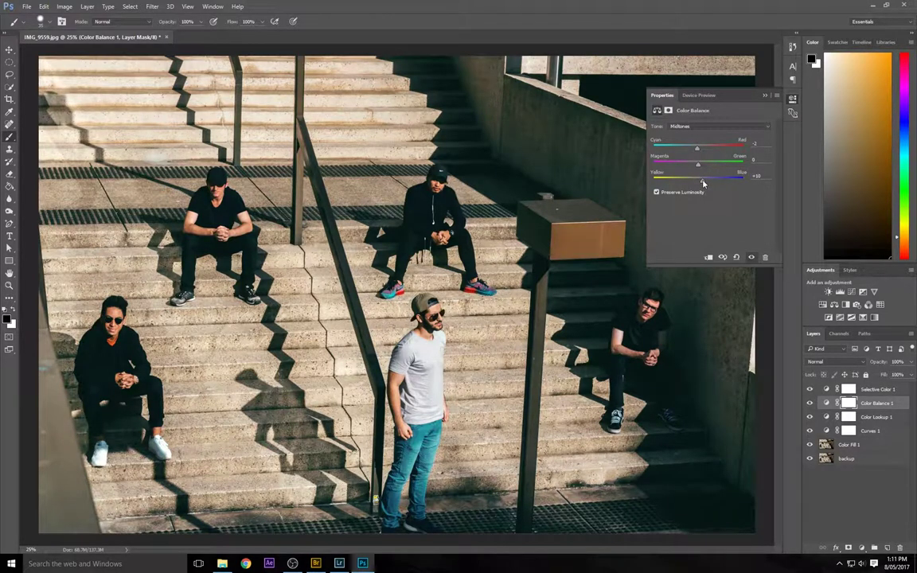
{"action": "left_click", "coordinate": [765, 98]}
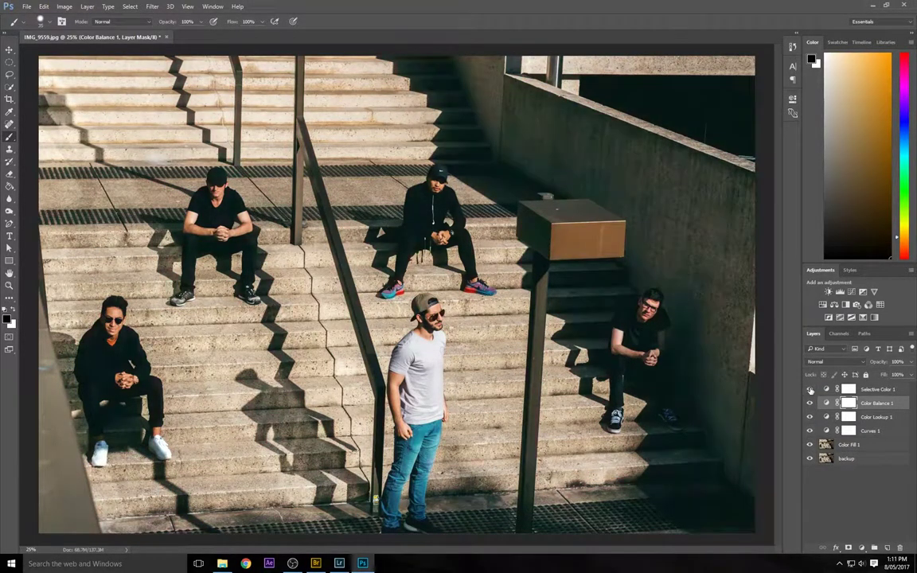
Step: Toggle Selective Color 1 to compare, leave its blend mode unchanged, and reselect it
{"action": "left_click", "coordinate": [810, 390]}
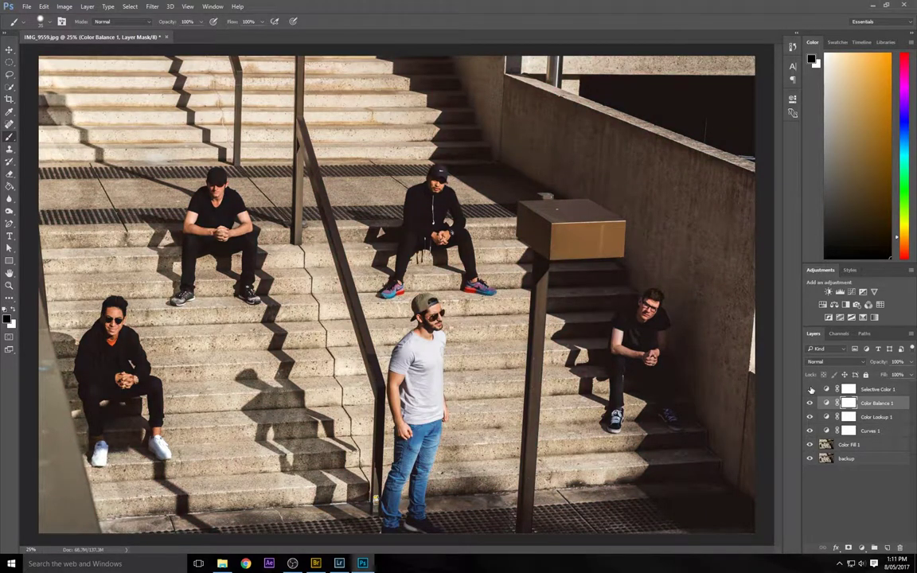
{"action": "left_click", "coordinate": [810, 389]}
{"action": "left_click", "coordinate": [834, 363]}
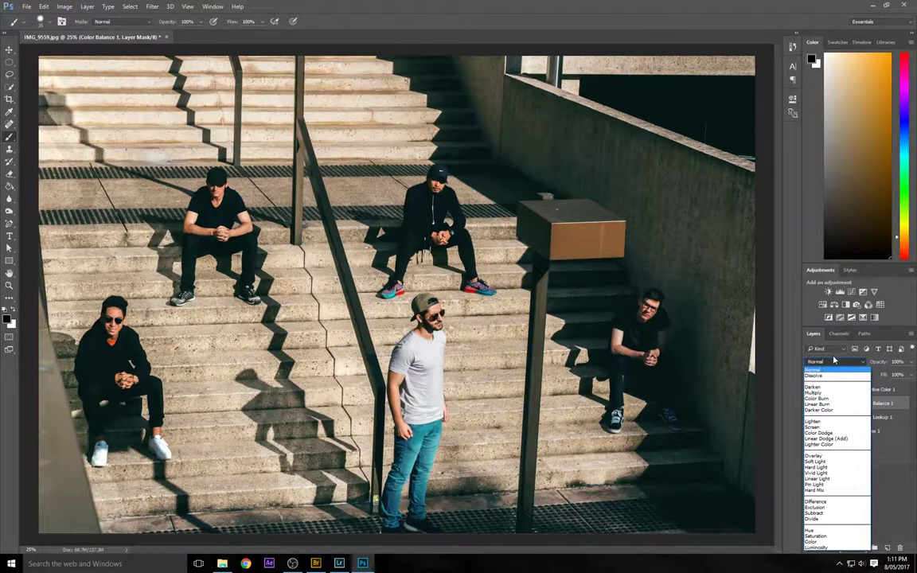
{"action": "key", "text": "Escape"}
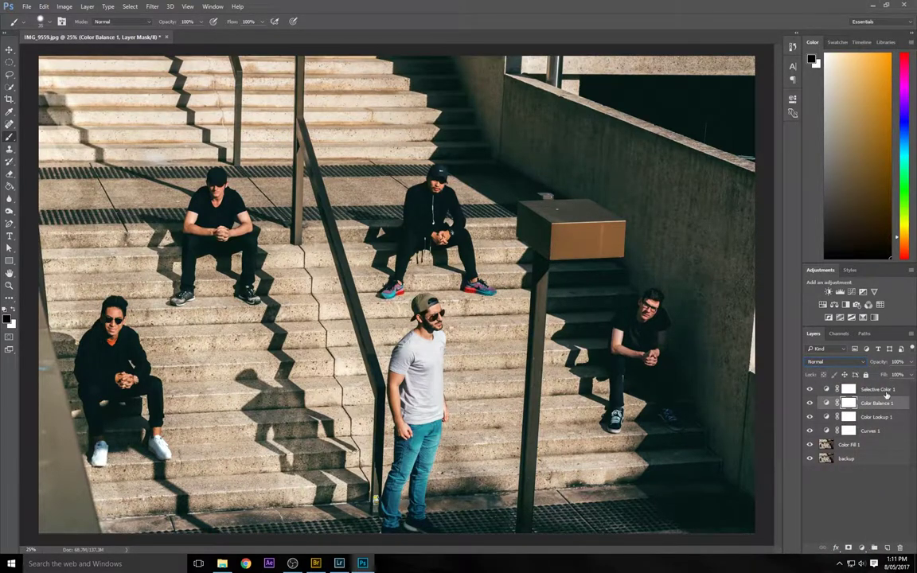
{"action": "left_click", "coordinate": [886, 387]}
{"action": "left_click", "coordinate": [861, 548]}
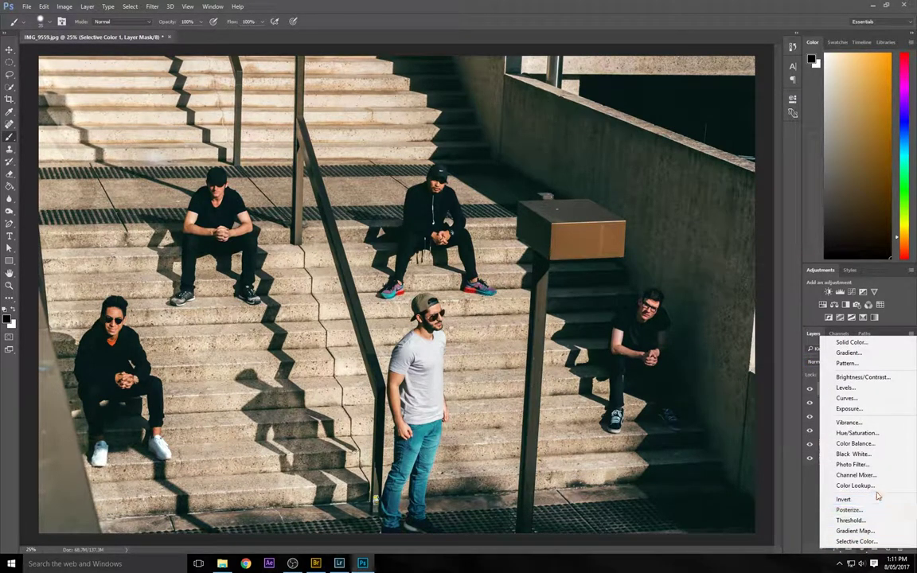
Step: Add a Hue/Saturation layer with Saturation -14
{"action": "left_click", "coordinate": [892, 433]}
{"action": "left_click_drag", "start_coordinate": [710, 175], "coordinate": [700, 181]}
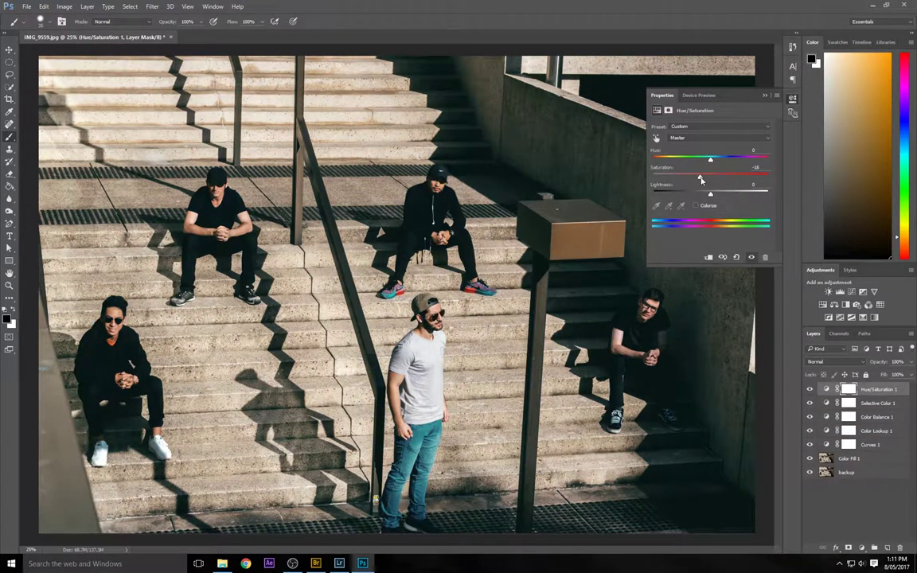
{"action": "left_click", "coordinate": [763, 95]}
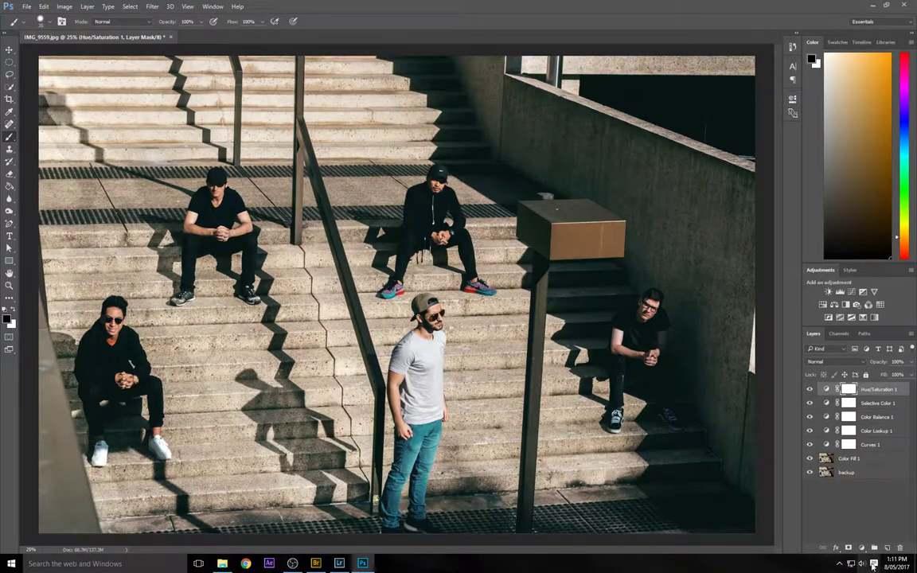
Step: Add a Brightness/Contrast layer with Brightness -2 and toggle it to compare
{"action": "left_click", "coordinate": [861, 548]}
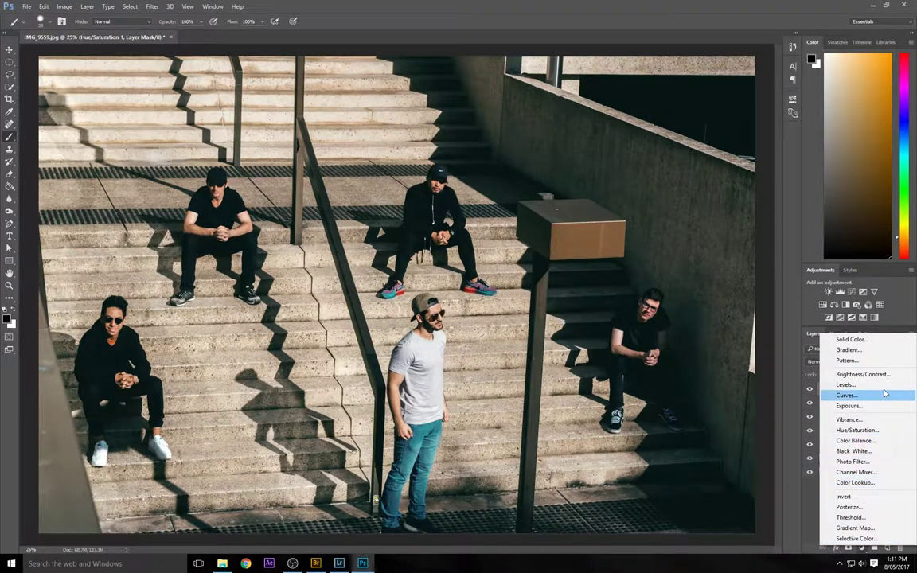
{"action": "left_click", "coordinate": [862, 374]}
{"action": "left_click_drag", "start_coordinate": [710, 152], "coordinate": [698, 197]}
{"action": "left_click", "coordinate": [766, 96]}
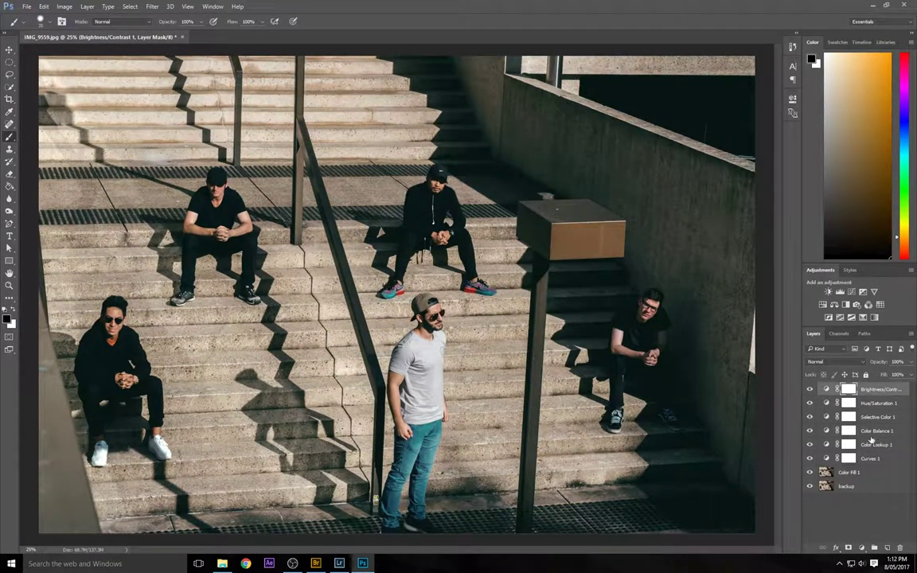
{"action": "left_click", "coordinate": [810, 390]}
{"action": "left_click", "coordinate": [809, 389]}
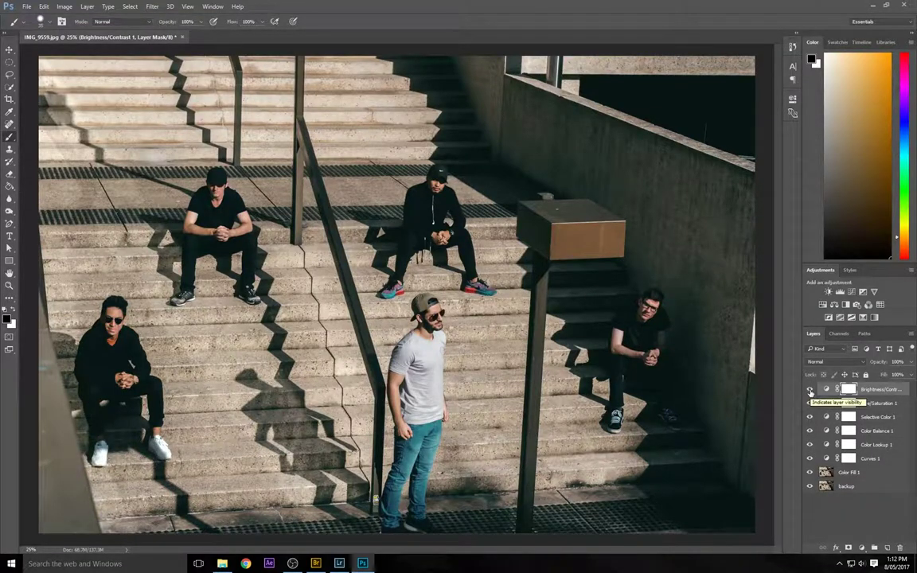
{"action": "right_click", "coordinate": [809, 473]}
{"action": "key", "text": "Escape"}
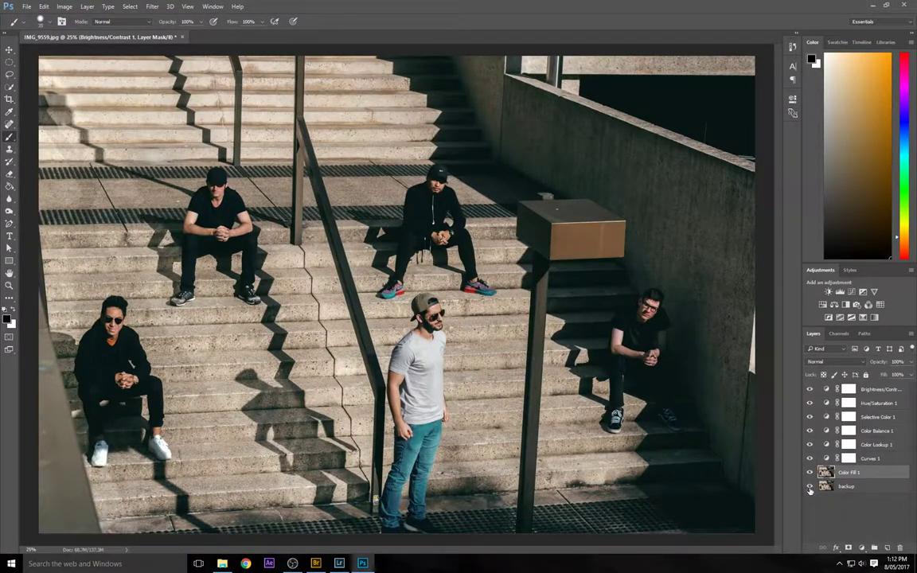
{"action": "right_click", "coordinate": [809, 487]}
{"action": "left_click", "coordinate": [740, 360]}
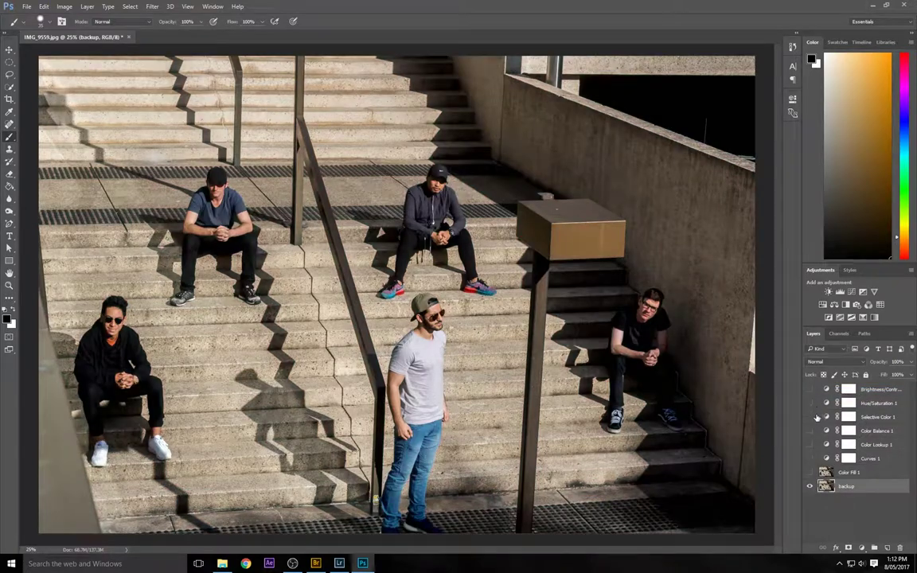
{"action": "right_click", "coordinate": [809, 488]}
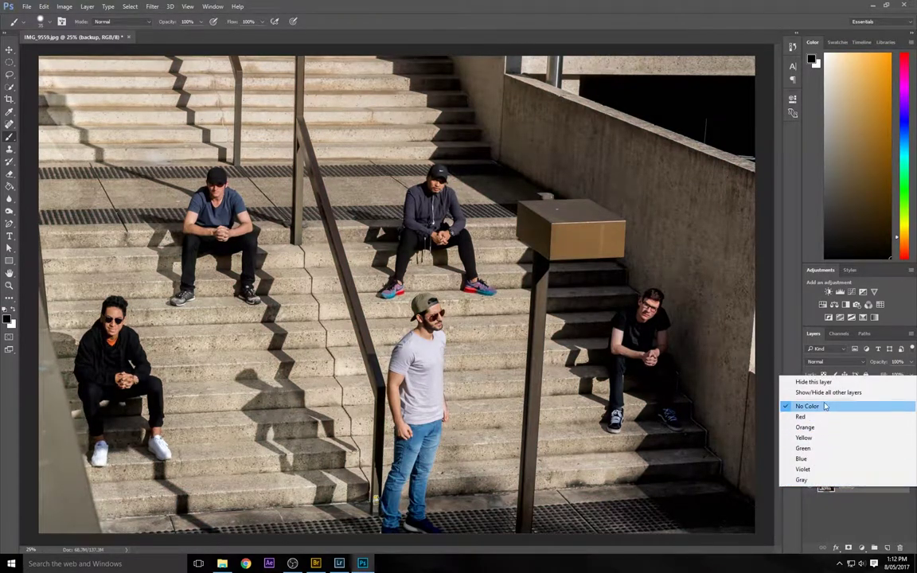
{"action": "left_click", "coordinate": [828, 395]}
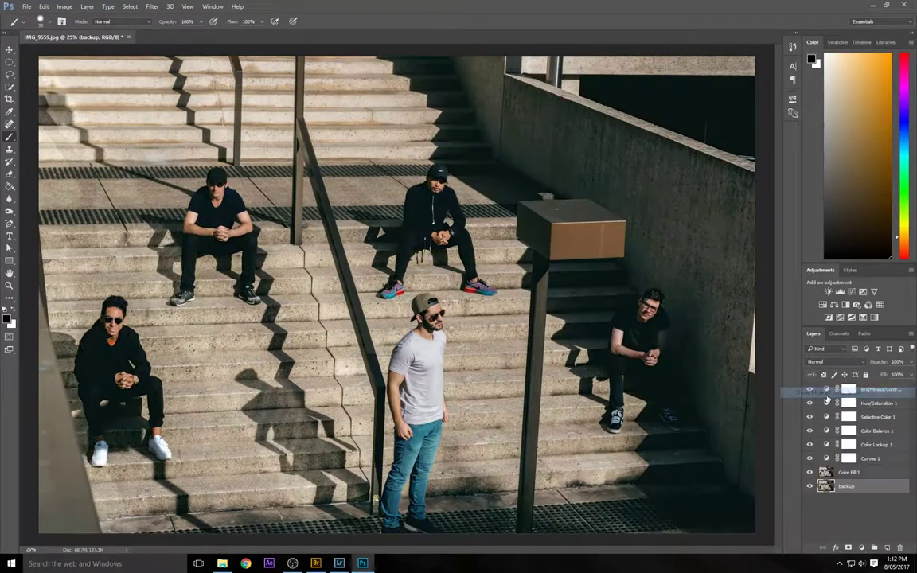